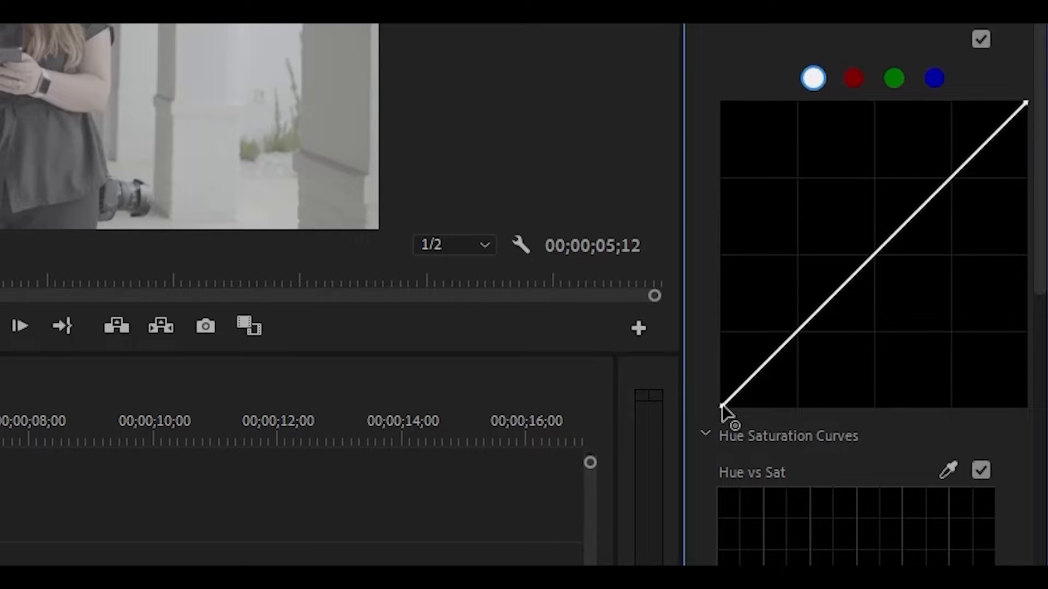
- Drag the white master curve's black point right along the bottom edge to crush the shadows
drag(722, 407, 754, 418)
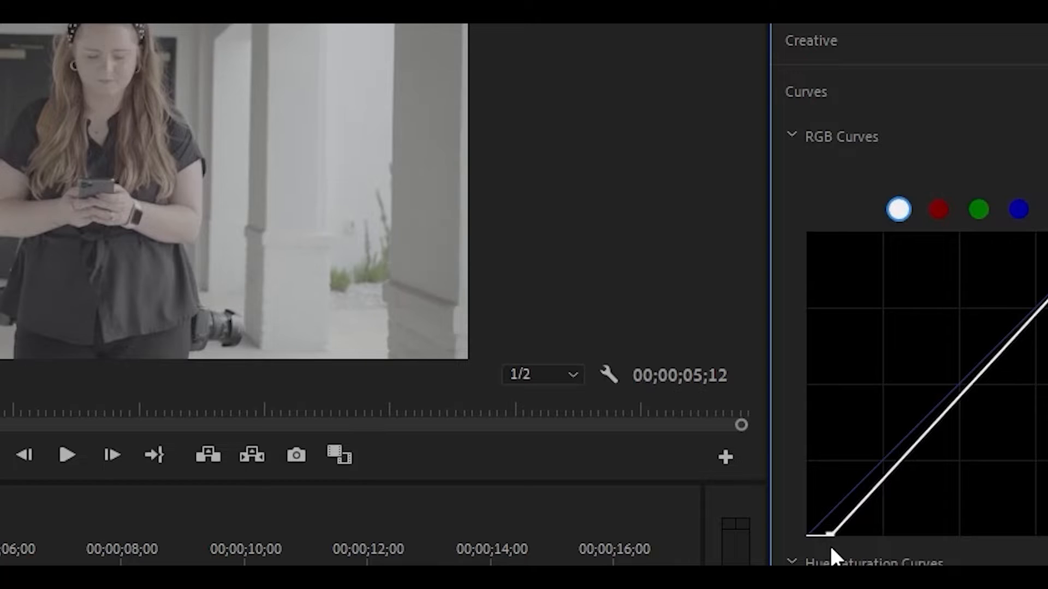
mouse_move(843, 554)
mouse_down()
mouse_move(855, 559)
mouse_move(846, 555)
mouse_up()
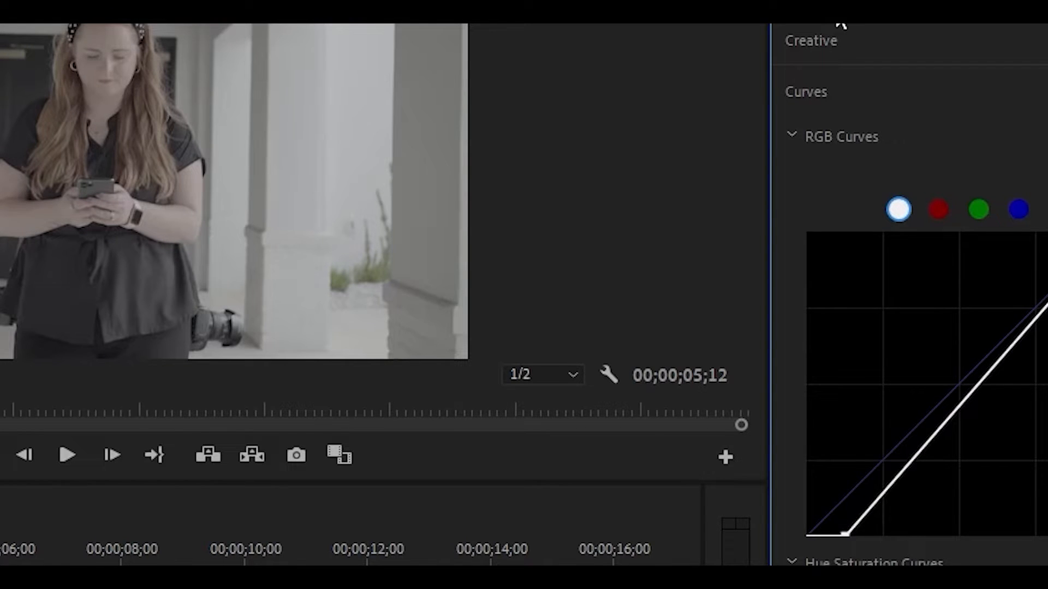
scroll(878, 41, up, 6)
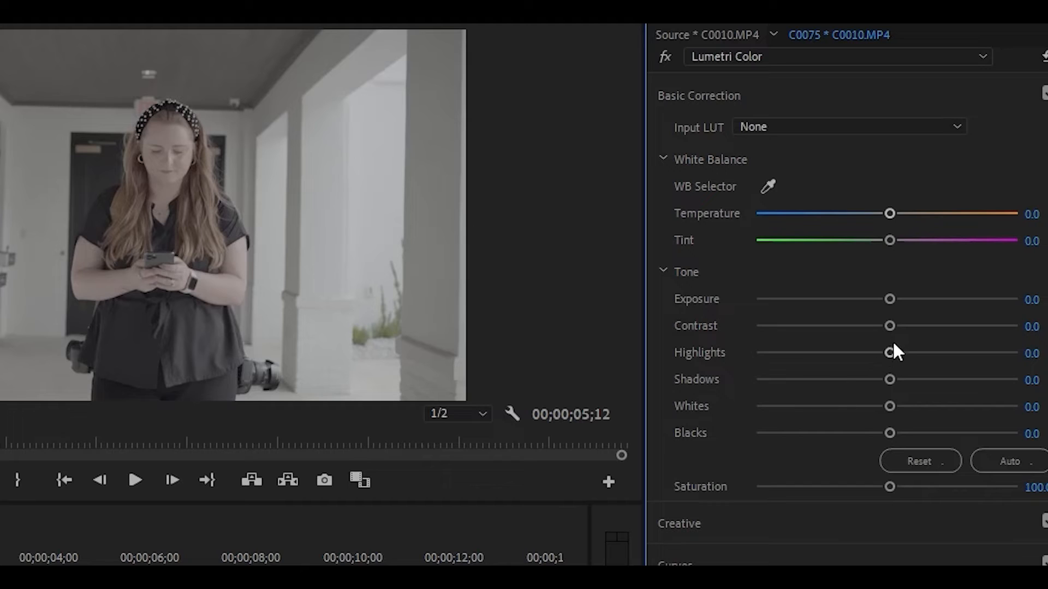
- Set Basic Correction Contrast to 25.5, Shadows to -7.5 and Blacks to -2.0, and reset Whites to 0
drag(889, 326, 920, 326)
drag(890, 379, 883, 432)
double_click(899, 406)
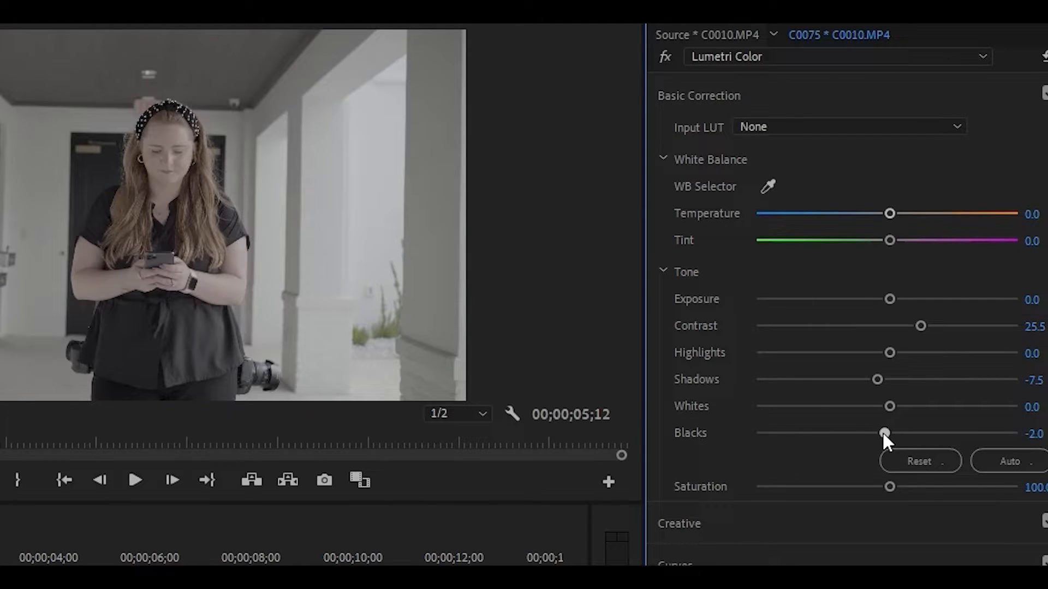
- Raise Vibrance to 47.5 in the Creative section and expand the Curves section
click(762, 529)
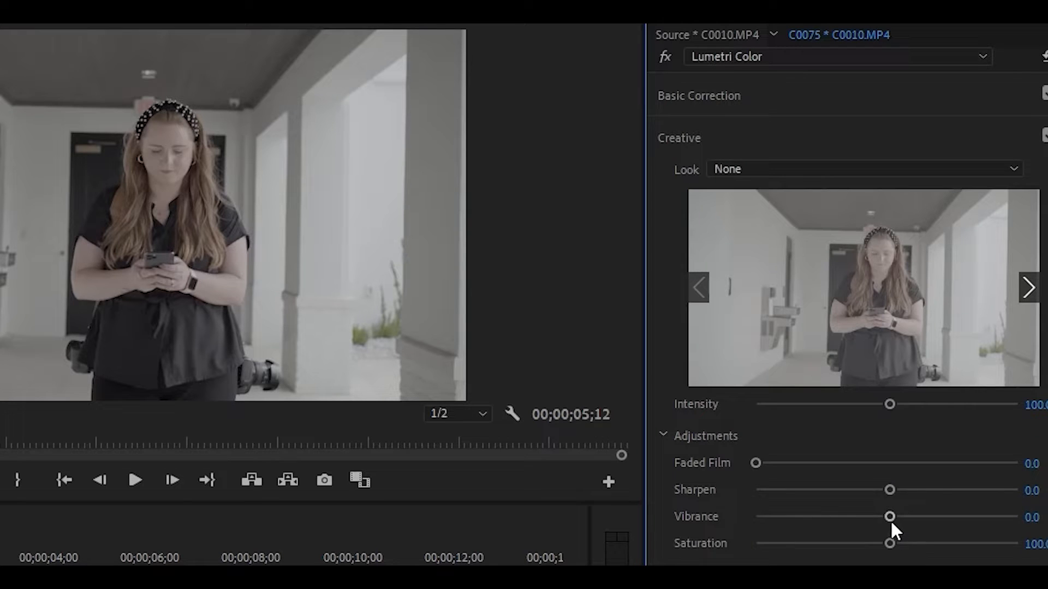
drag(890, 516, 958, 521)
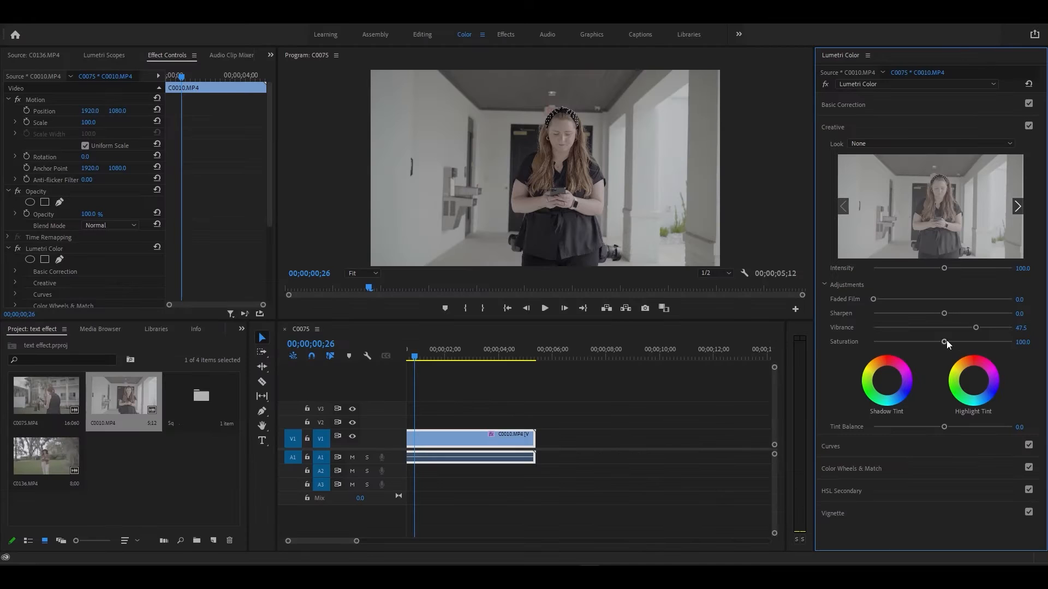
click(830, 446)
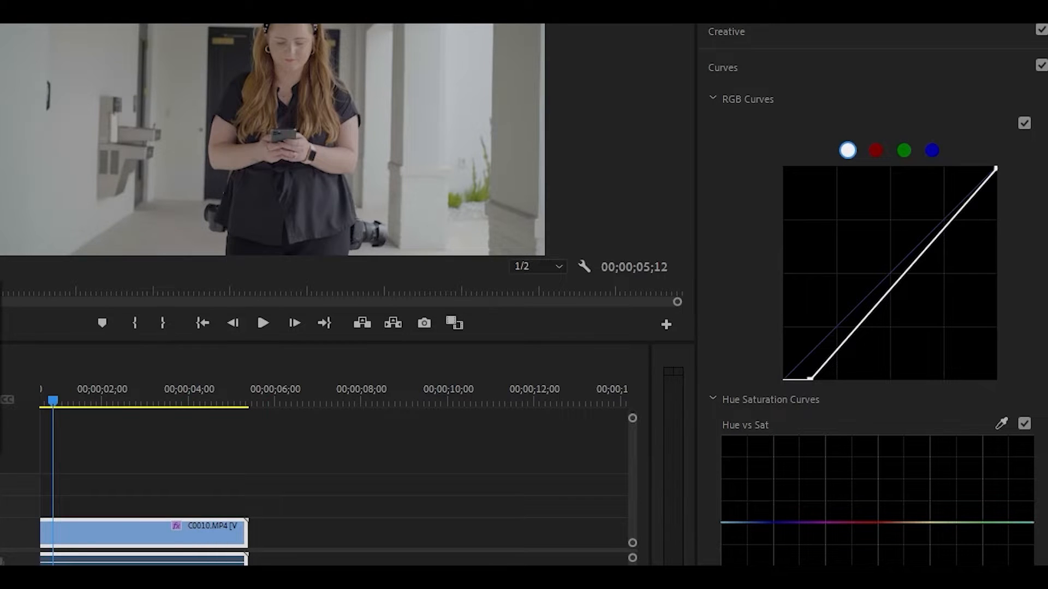
- Magnify the Program Monitor on the woman's face and sample her cheek with the Hue vs Sat eyedropper
click(1, 384)
drag(680, 109, 681, 76)
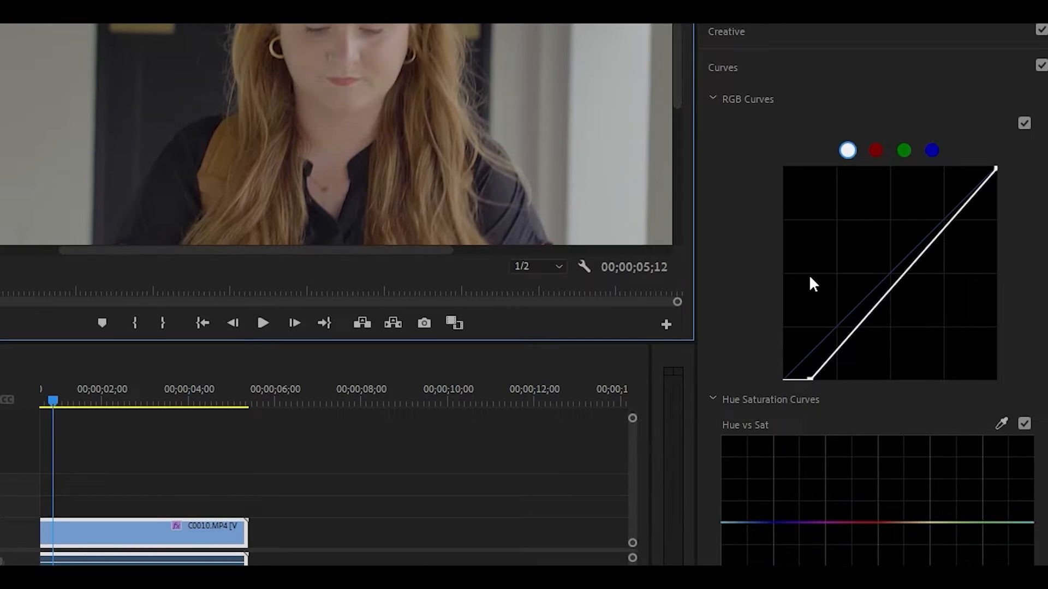
click(1001, 423)
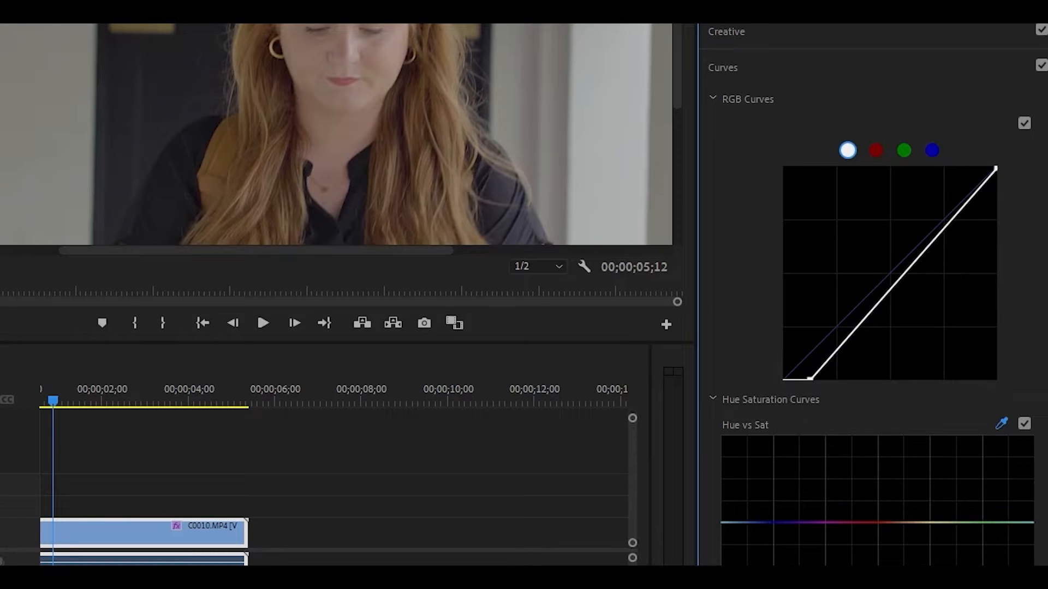
click(426, 87)
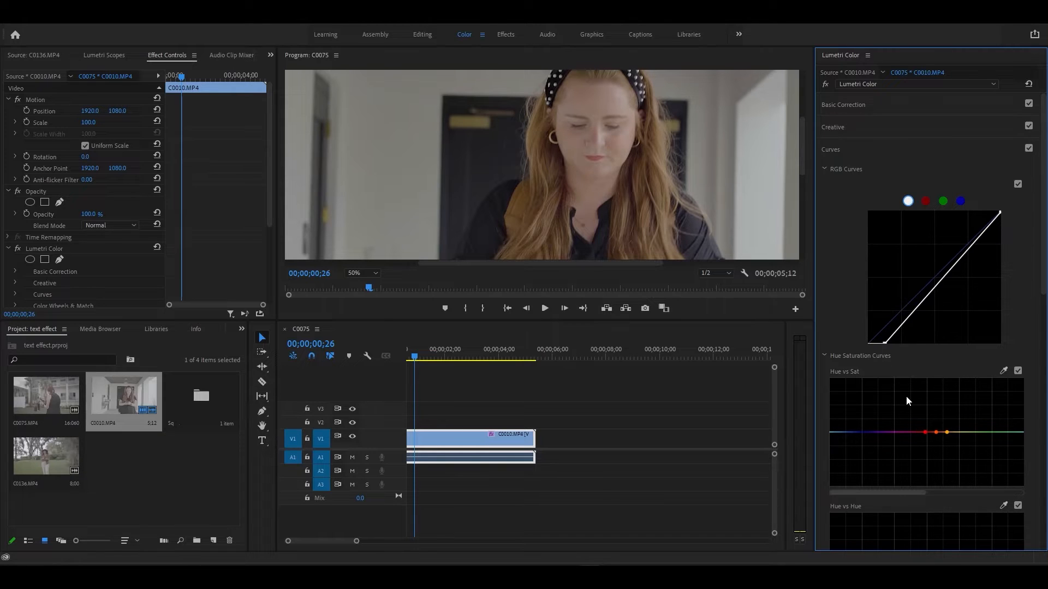
- Shape the Hue vs Sat points into a small saturation bump in the orange-yellow skin hues
click(937, 432)
mouse_move(894, 523)
mouse_down()
mouse_move(893, 499)
mouse_move(902, 506)
mouse_up()
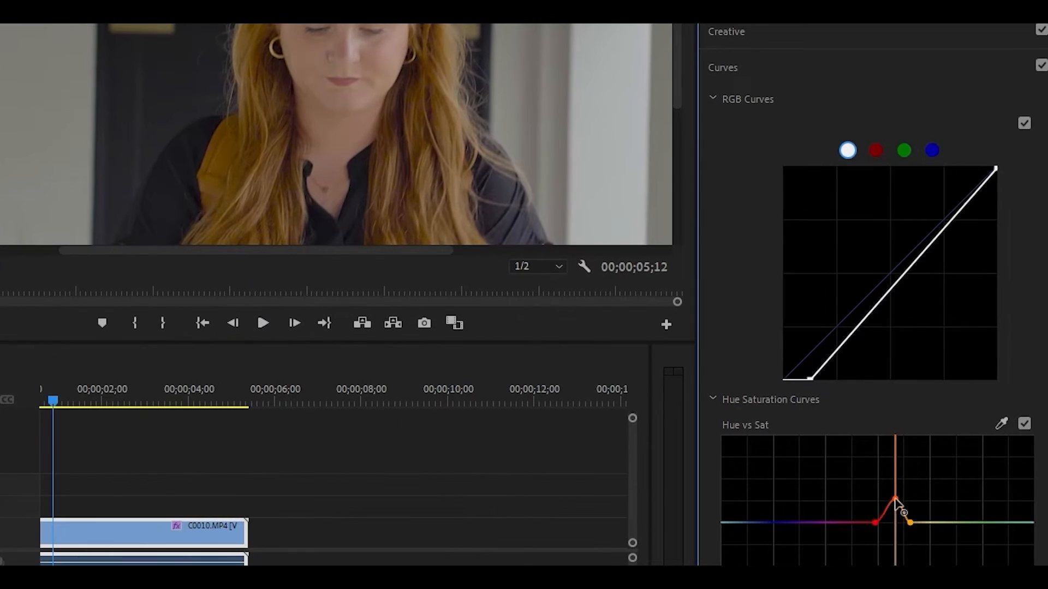
mouse_move(896, 501)
mouse_down()
mouse_move(896, 558)
mouse_move(890, 505)
mouse_up()
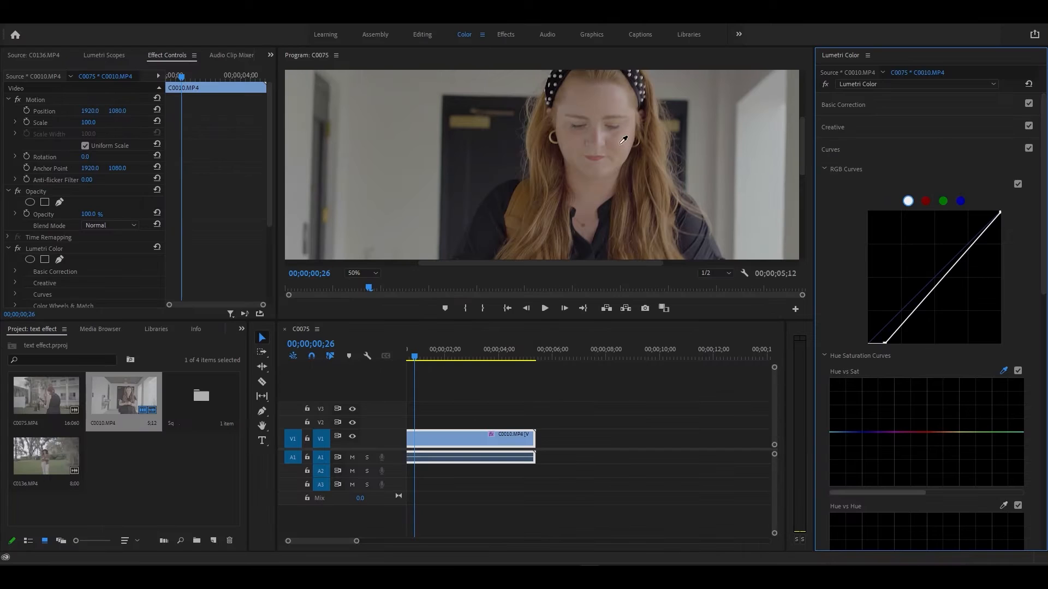
click(626, 137)
drag(946, 433, 945, 433)
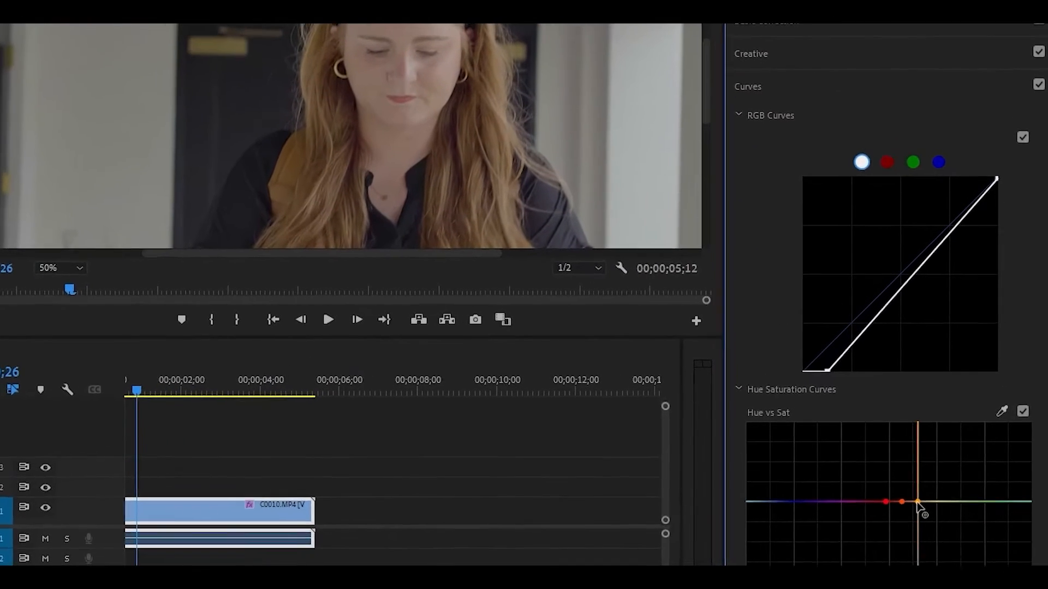
mouse_move(908, 522)
mouse_down()
mouse_move(905, 513)
mouse_move(915, 535)
mouse_move(919, 516)
mouse_move(926, 542)
mouse_move(920, 505)
mouse_move(924, 534)
mouse_move(924, 515)
mouse_move(924, 530)
mouse_move(917, 524)
mouse_up()
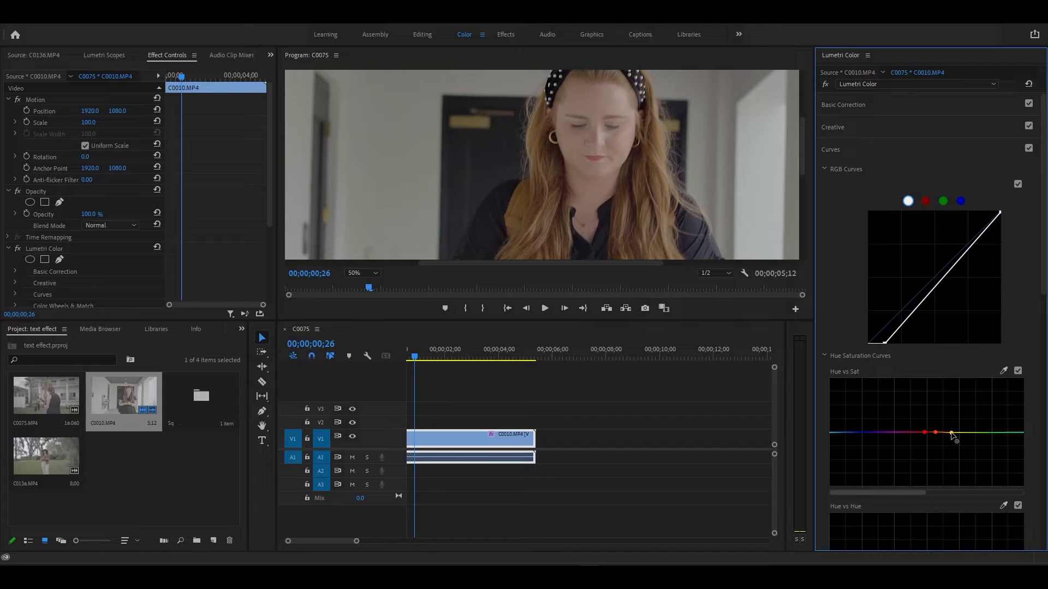
click(960, 433)
drag(951, 433, 944, 451)
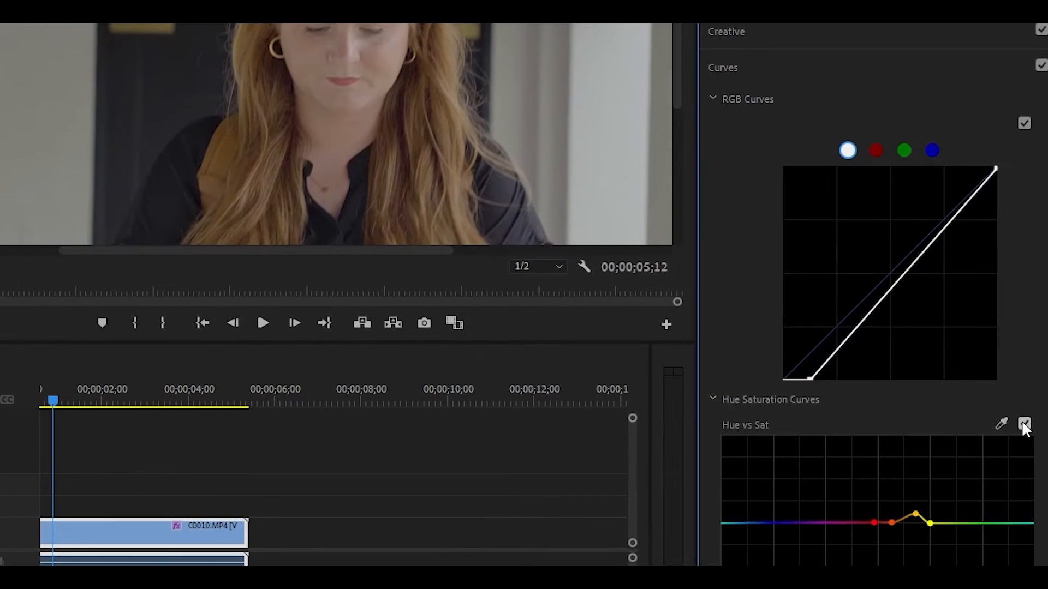
- Toggle the Hue vs Sat curve and the Lumetri Color bypass off and on to compare
click(1018, 371)
click(1023, 423)
scroll(873, 294, down, 1)
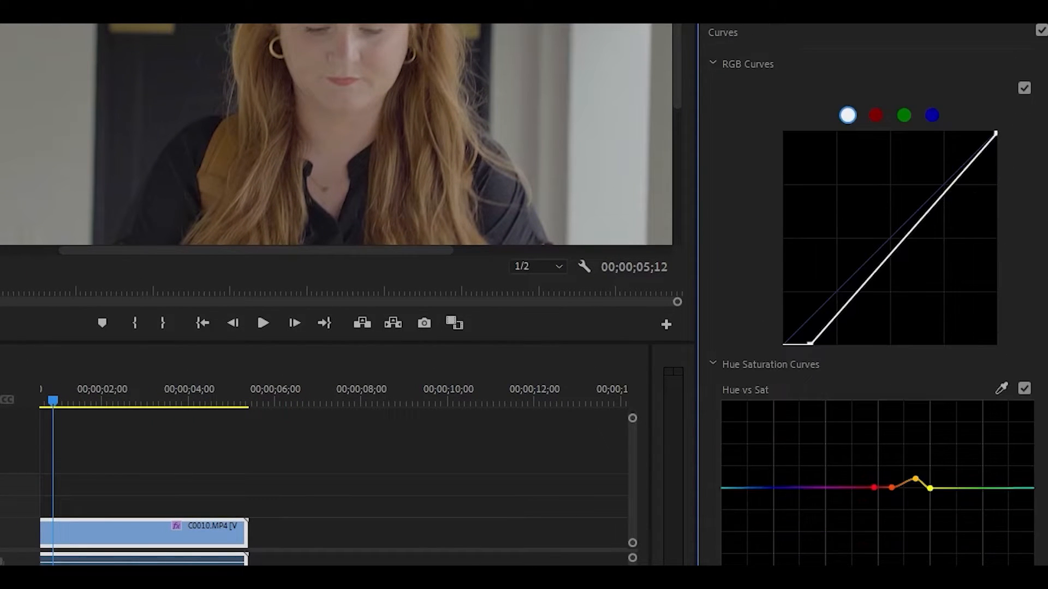
scroll(912, 543, up, 1)
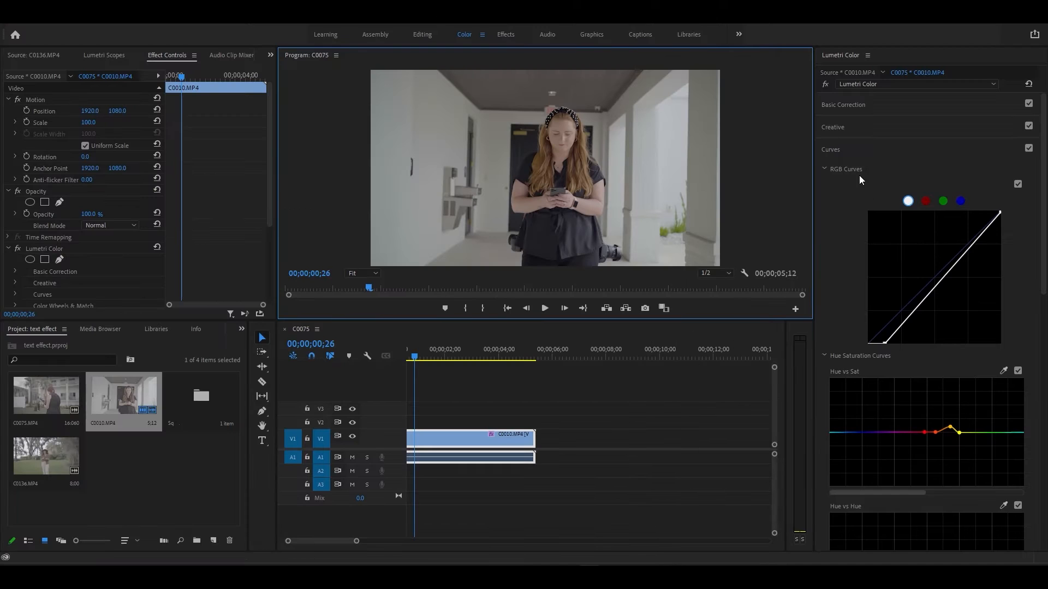
click(827, 83)
click(827, 83)
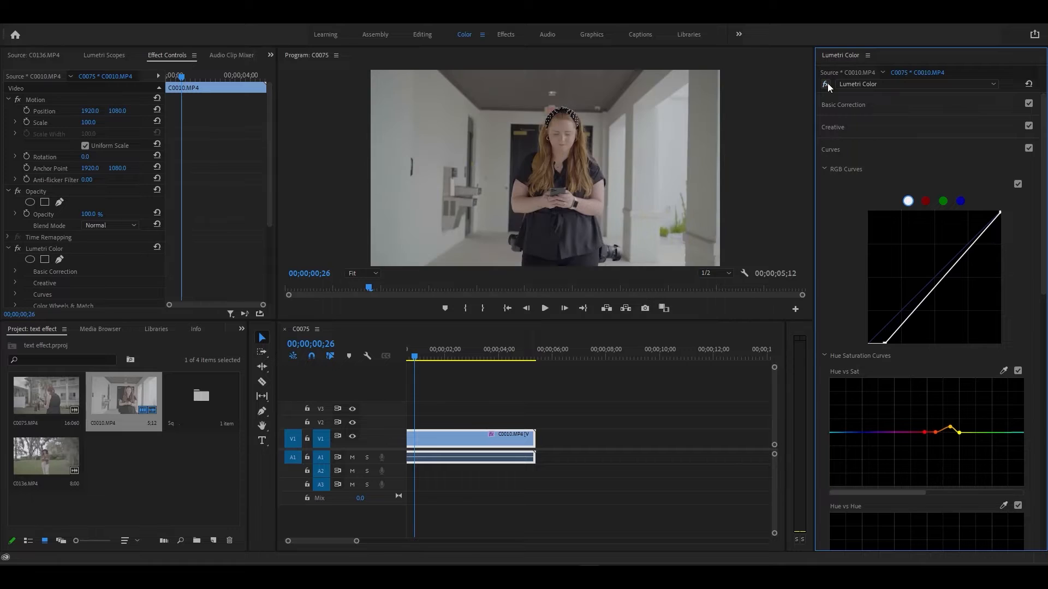
click(828, 83)
click(827, 83)
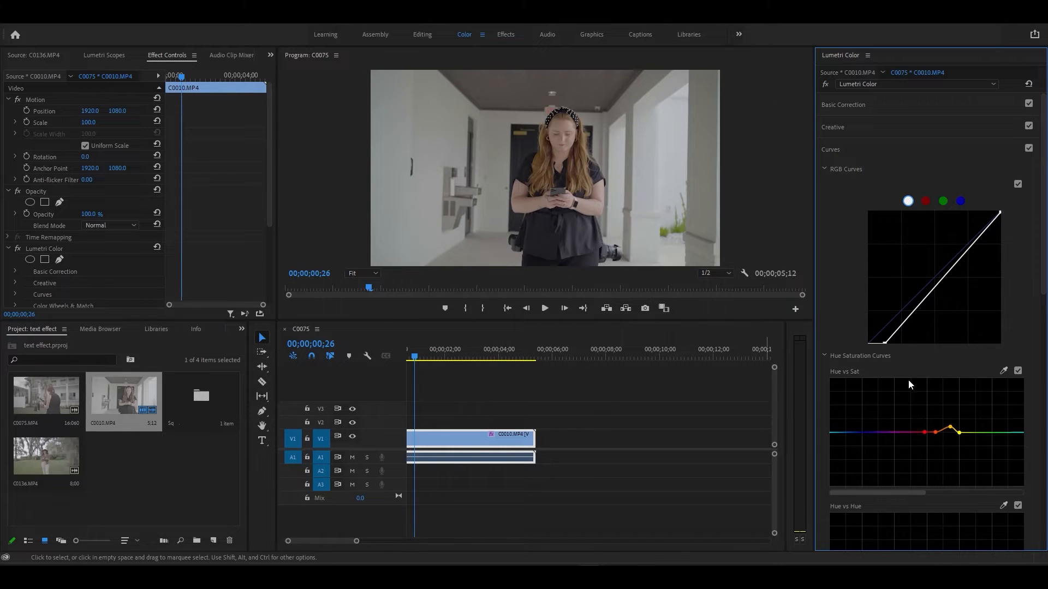
- Expand Basic Correction and bypass the grade twice more to compare, leaving it on
click(872, 106)
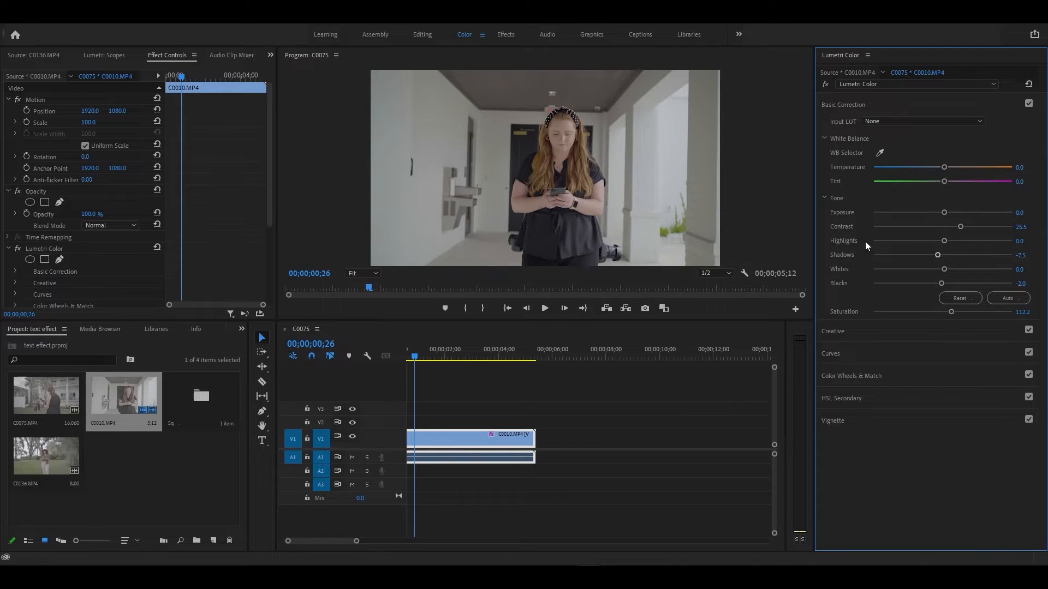
click(825, 85)
click(826, 85)
click(826, 85)
click(825, 85)
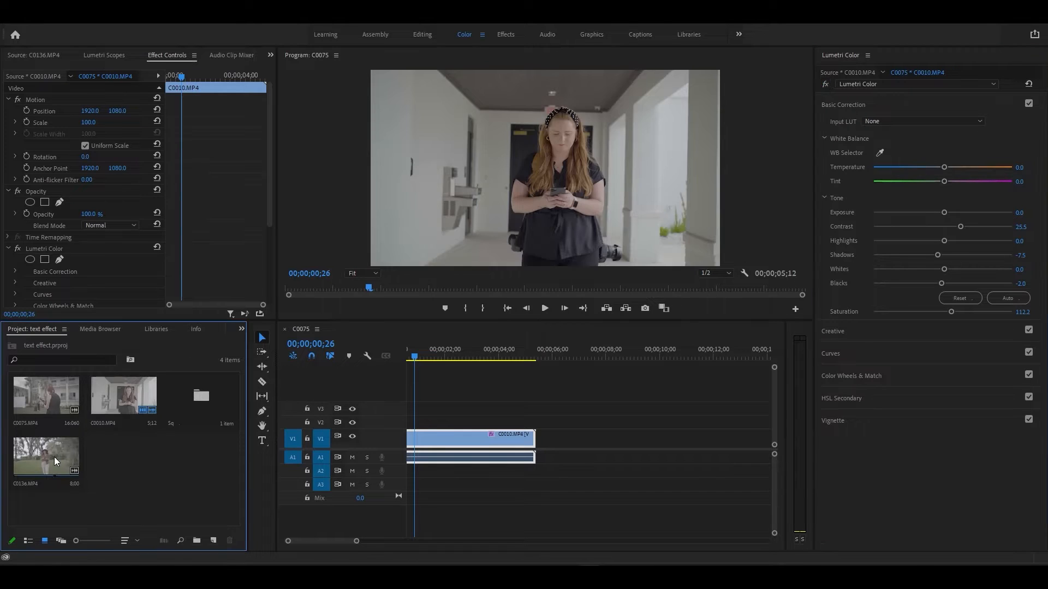
- Place C0136 on V1 after C0010 and move the playhead between the two clips
drag(46, 456, 539, 455)
click(628, 358)
scroll(614, 409, down, 2)
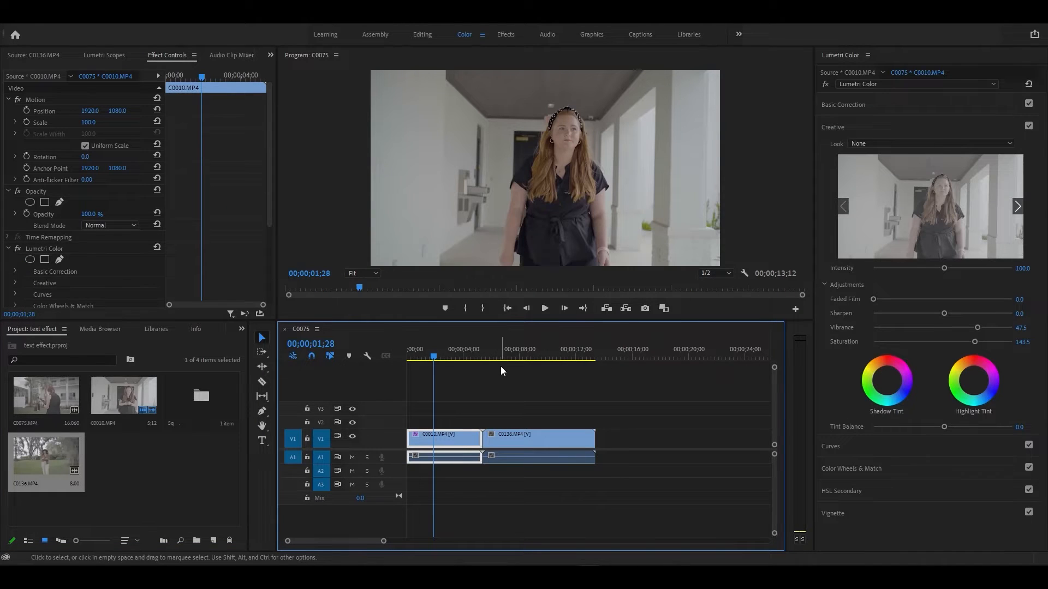
click(527, 355)
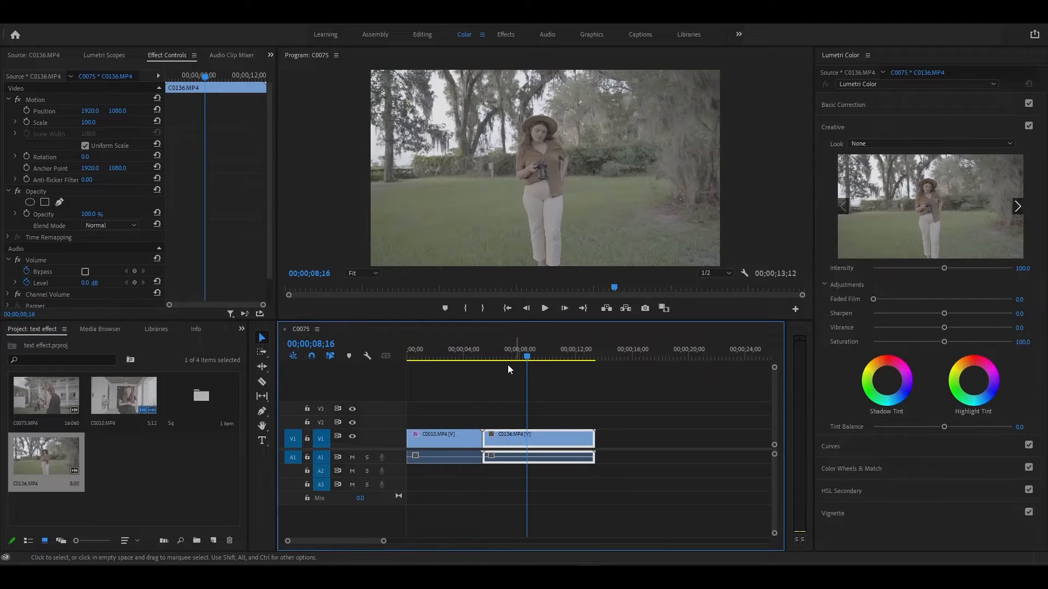
click(462, 357)
click(415, 356)
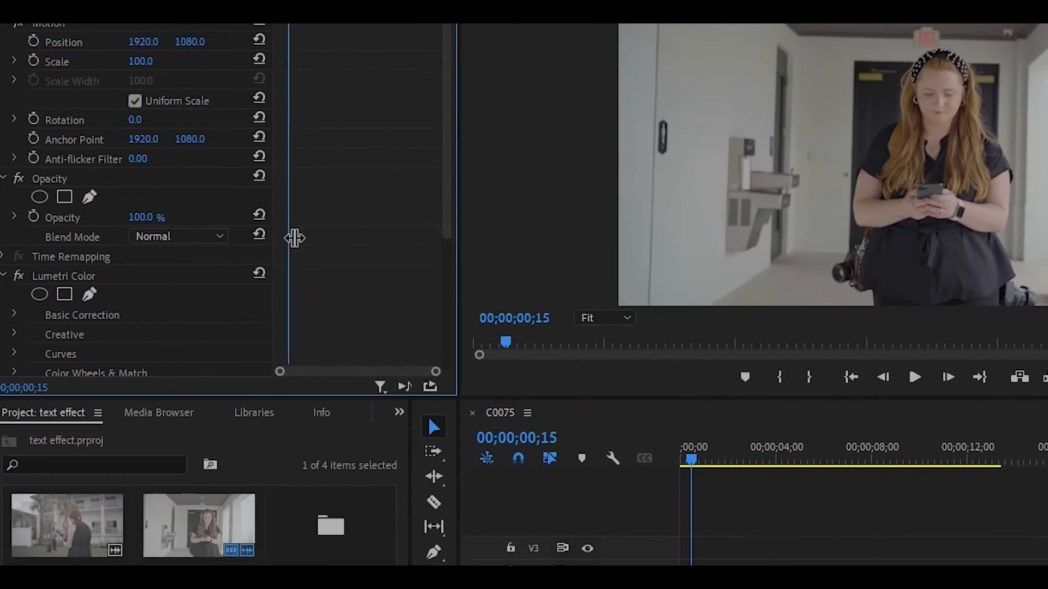
- Copy C0010's Lumetri Color effect and paste it onto the C0136 clip
scroll(79, 281, down, 1)
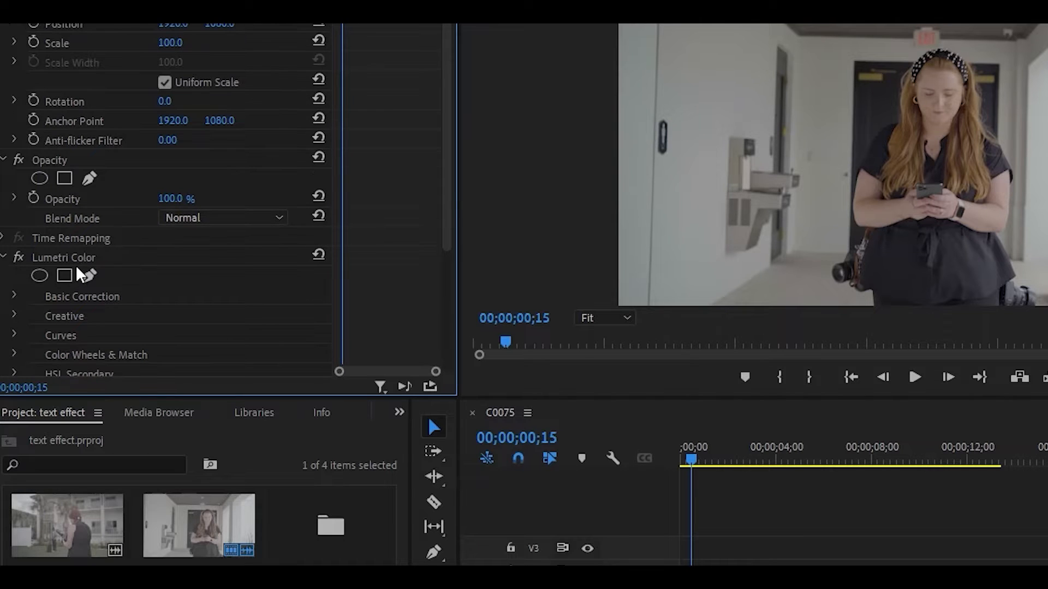
right_click(100, 263)
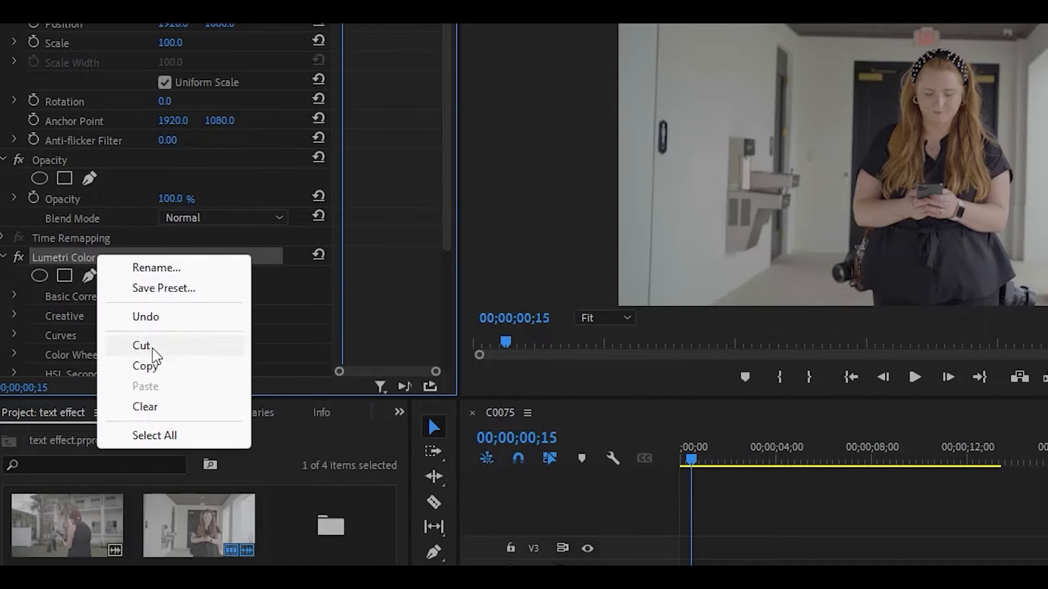
click(145, 364)
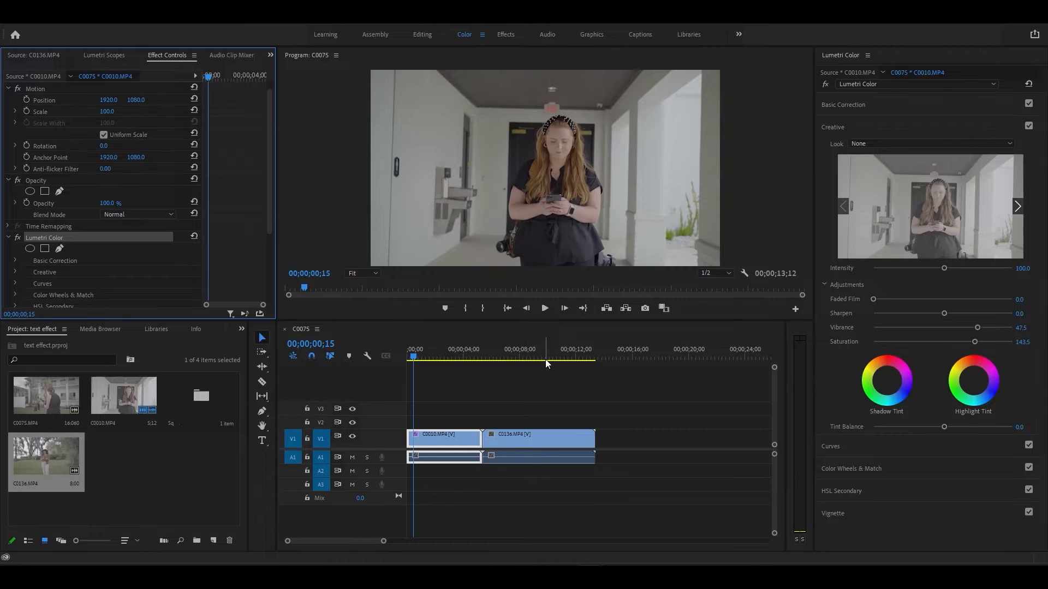
click(546, 359)
scroll(223, 250, down, 2)
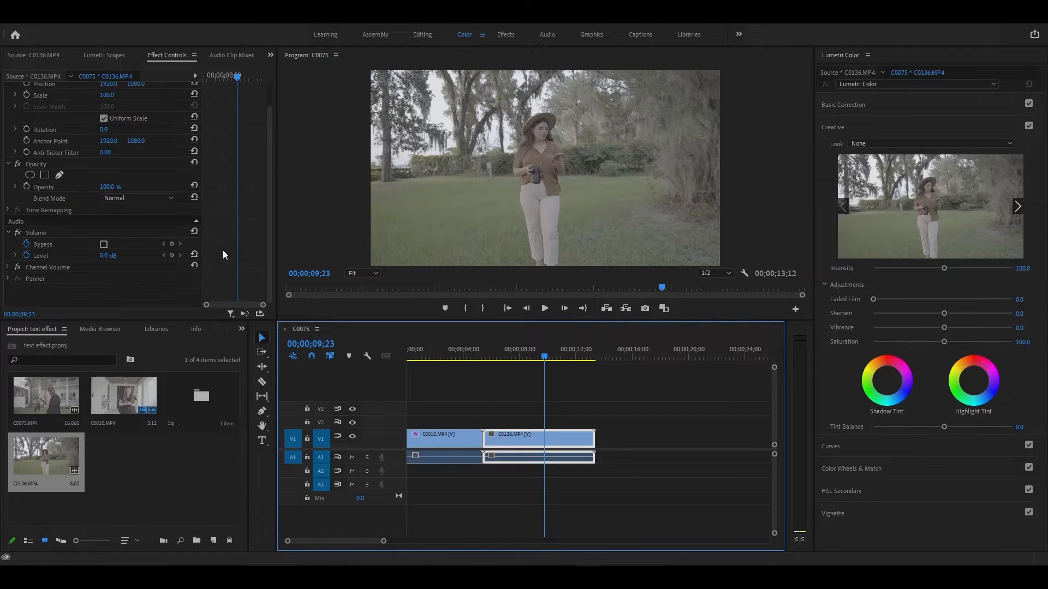
right_click(133, 303)
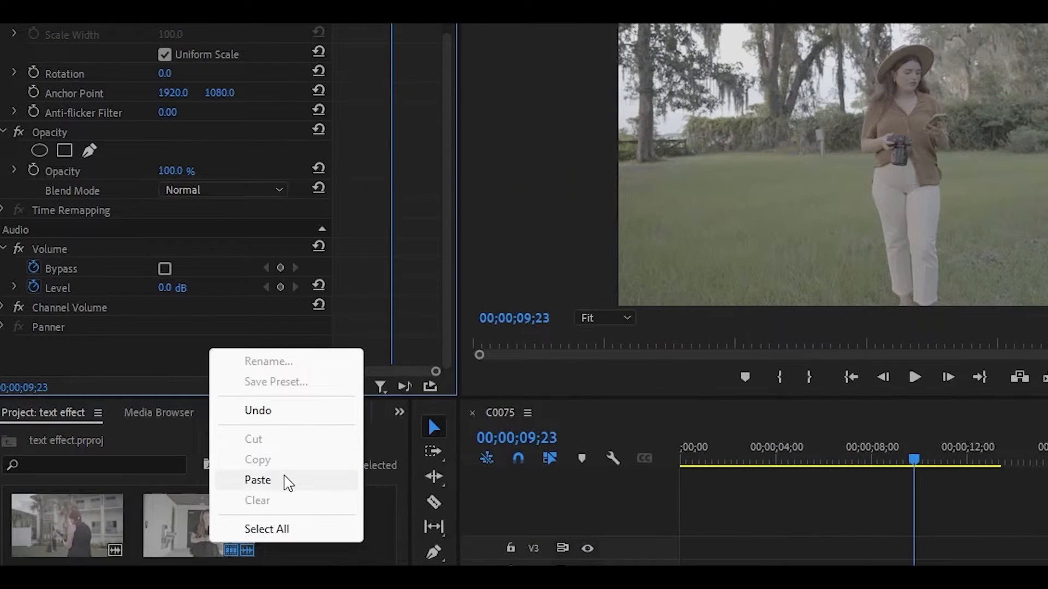
click(177, 367)
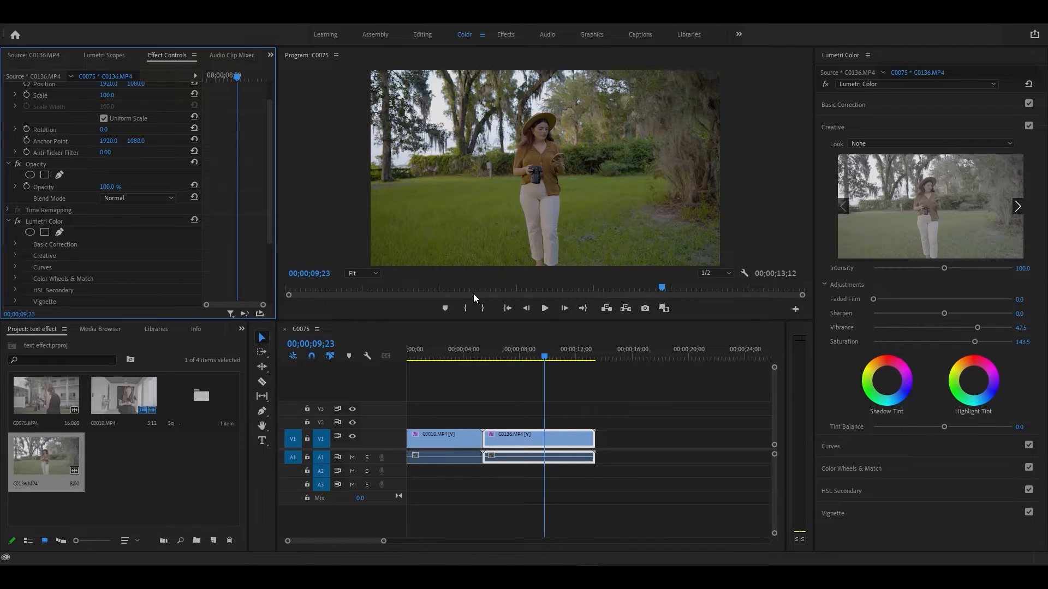
- Scrub through C0136 and toggle its Lumetri grade off and on to compare
mouse_move(662, 290)
mouse_down()
mouse_move(433, 279)
mouse_move(657, 280)
mouse_up()
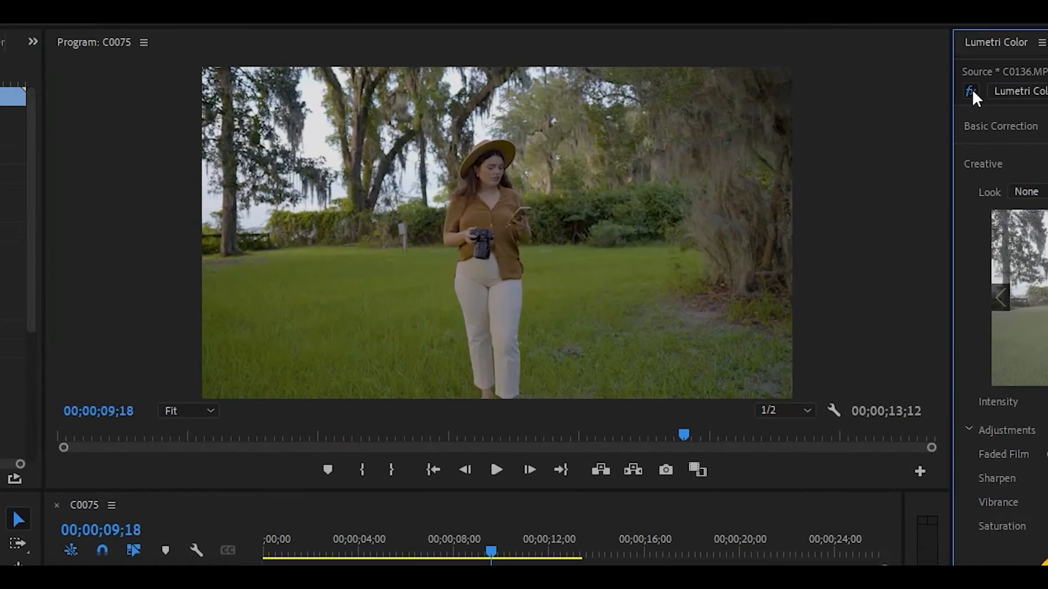
click(826, 85)
click(826, 85)
click(970, 91)
click(971, 89)
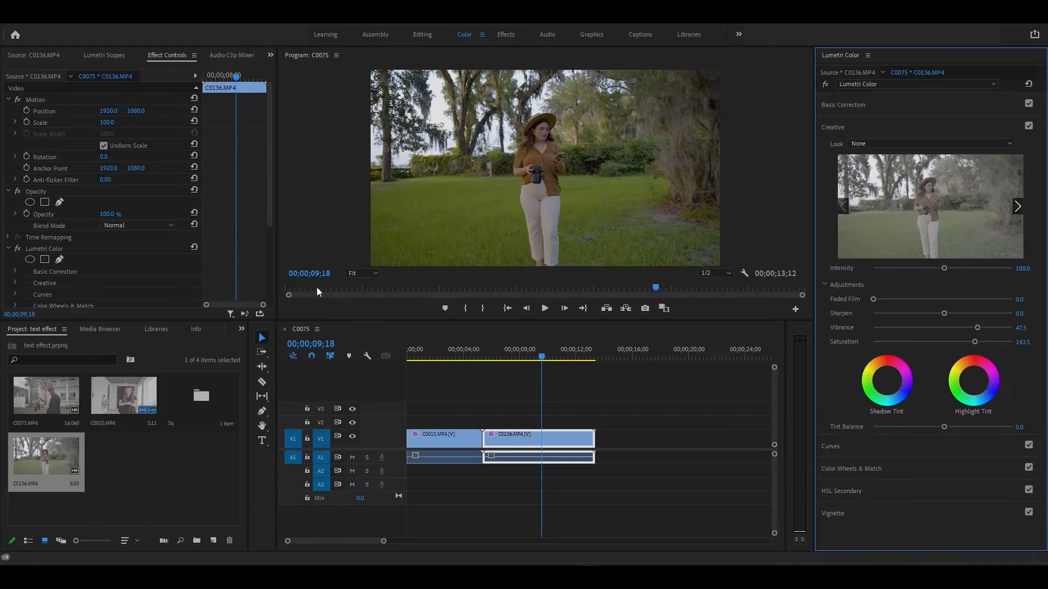
- Set the Program Monitor zoom to 50% and pan up to the woman's face
click(354, 276)
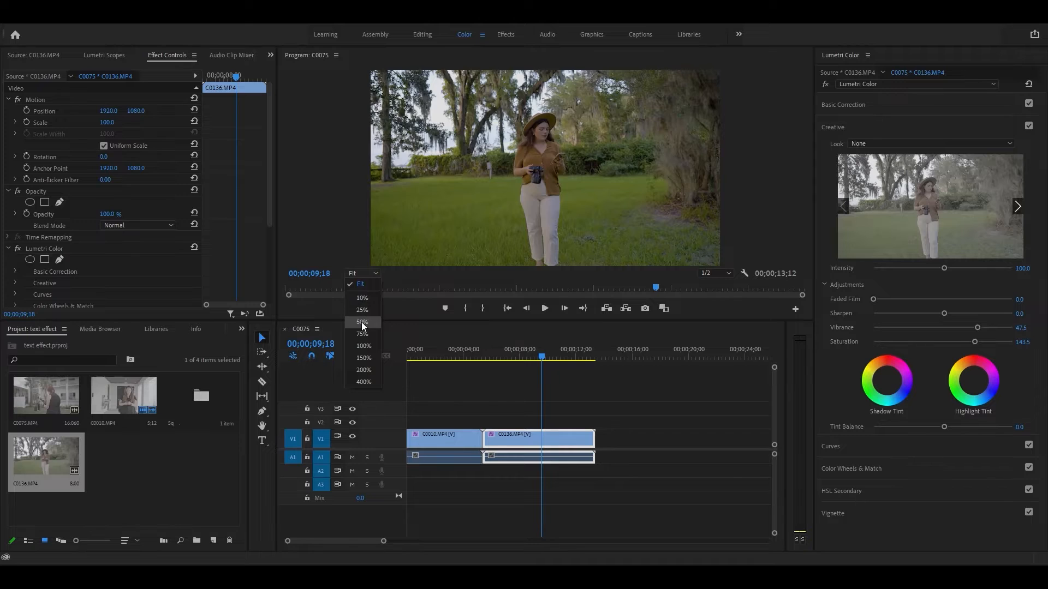
click(361, 322)
drag(802, 174, 804, 143)
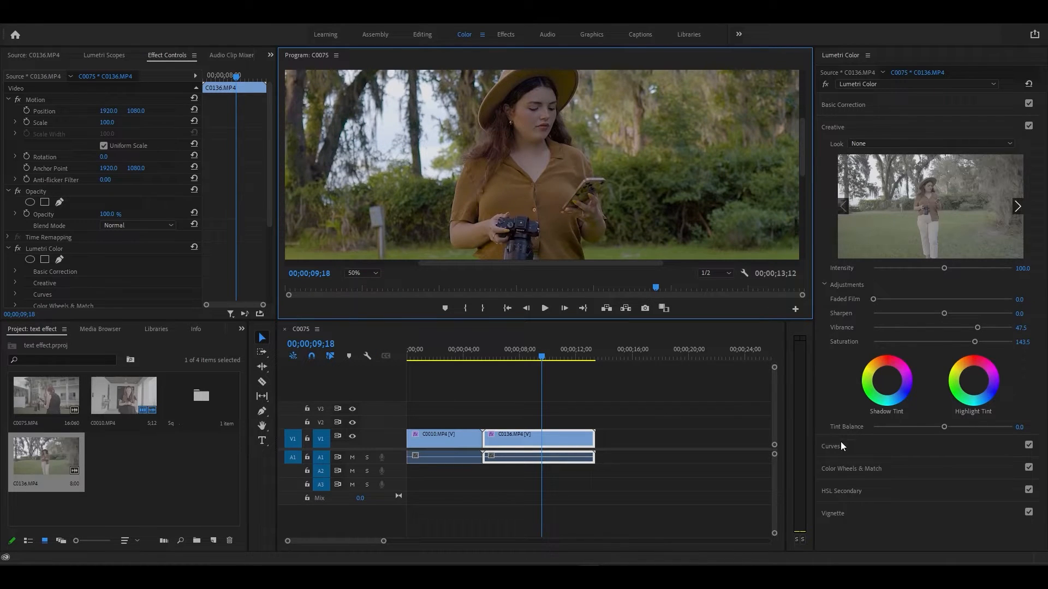
- Expand Curves, sample the skin tone and lift Hue vs Sat saturation in the orange hues
click(853, 496)
click(817, 112)
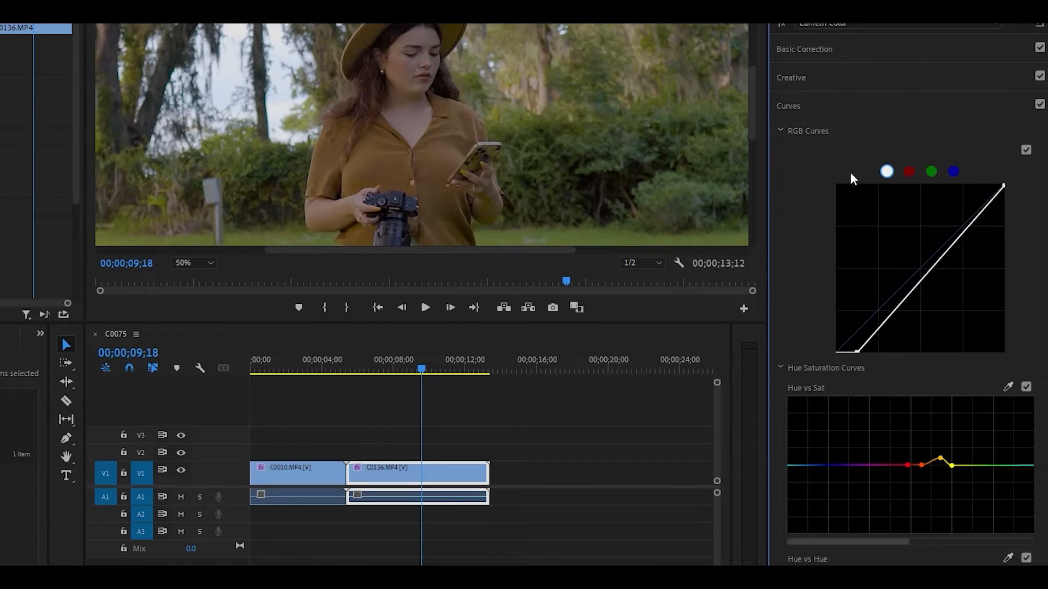
scroll(1026, 312, down, 3)
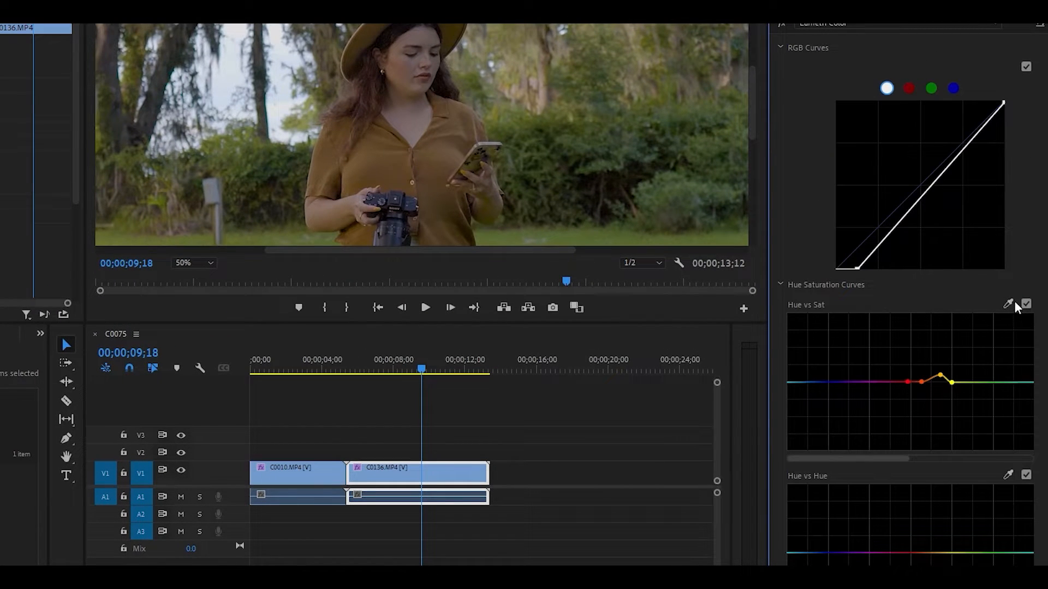
click(1008, 304)
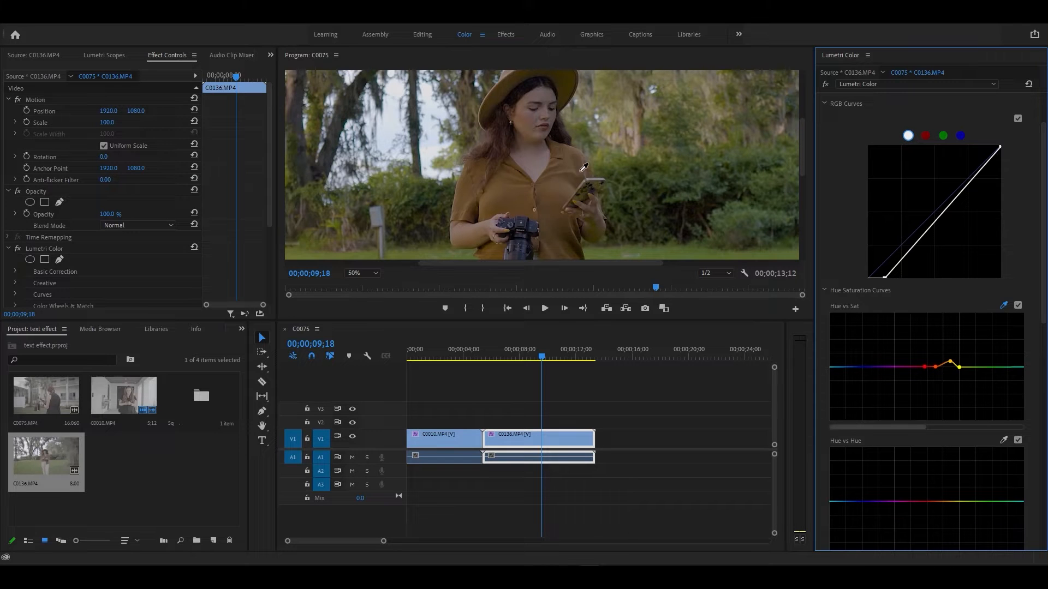
click(578, 161)
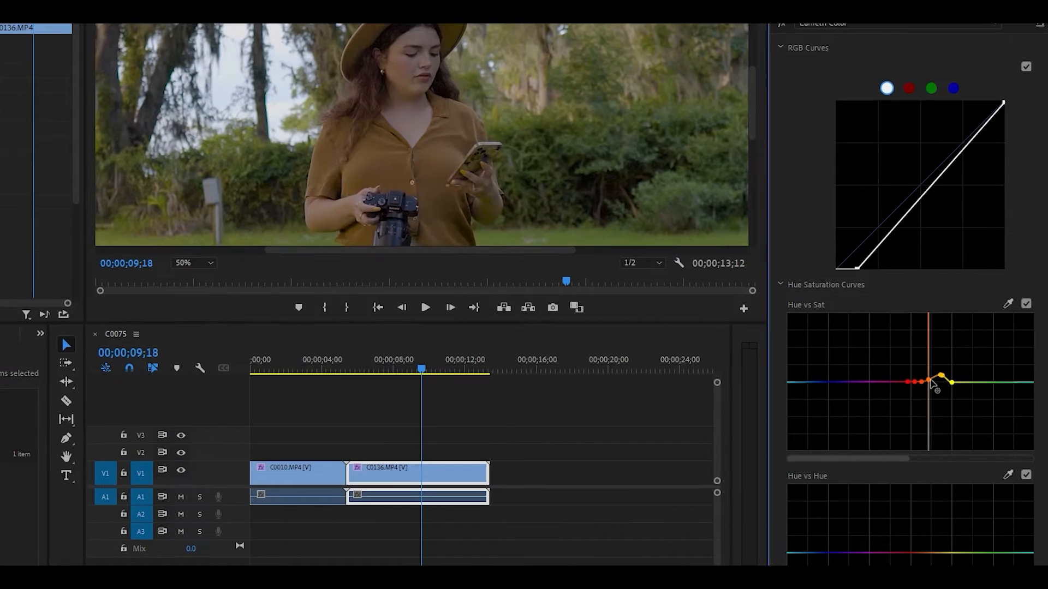
drag(930, 382, 933, 363)
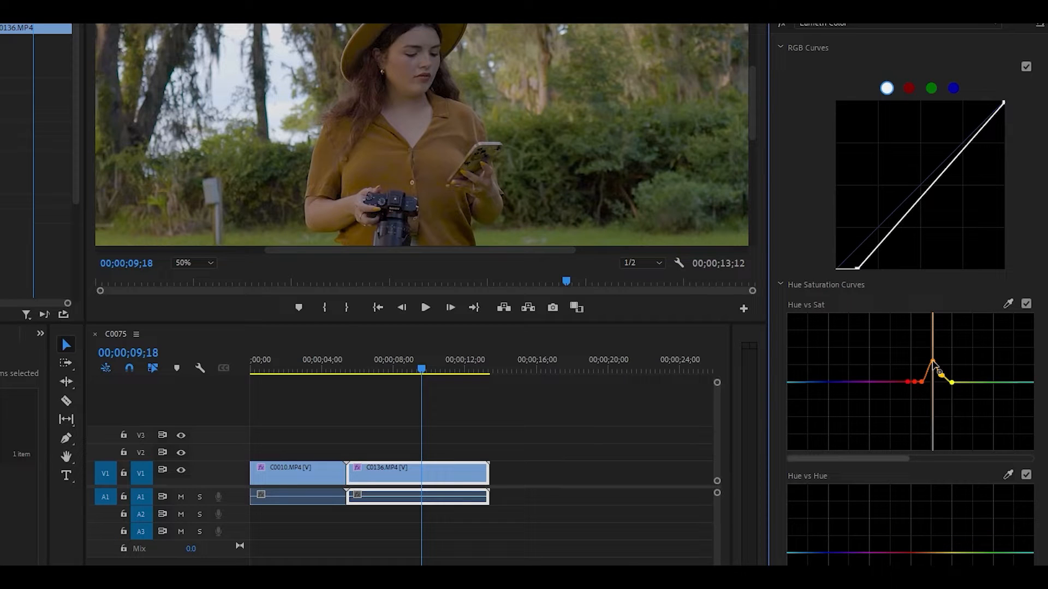
mouse_move(933, 363)
mouse_down()
mouse_move(944, 403)
mouse_move(944, 336)
mouse_move(946, 394)
mouse_move(940, 350)
mouse_up()
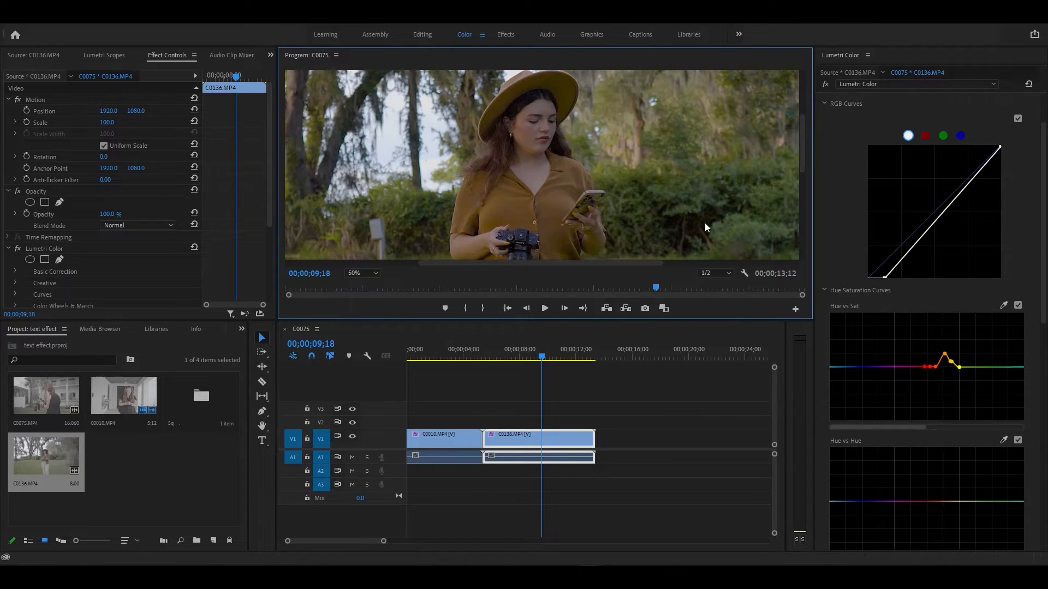
- Sample the grass and add a Hue vs Sat saturation peak in the yellow-green hues
click(377, 273)
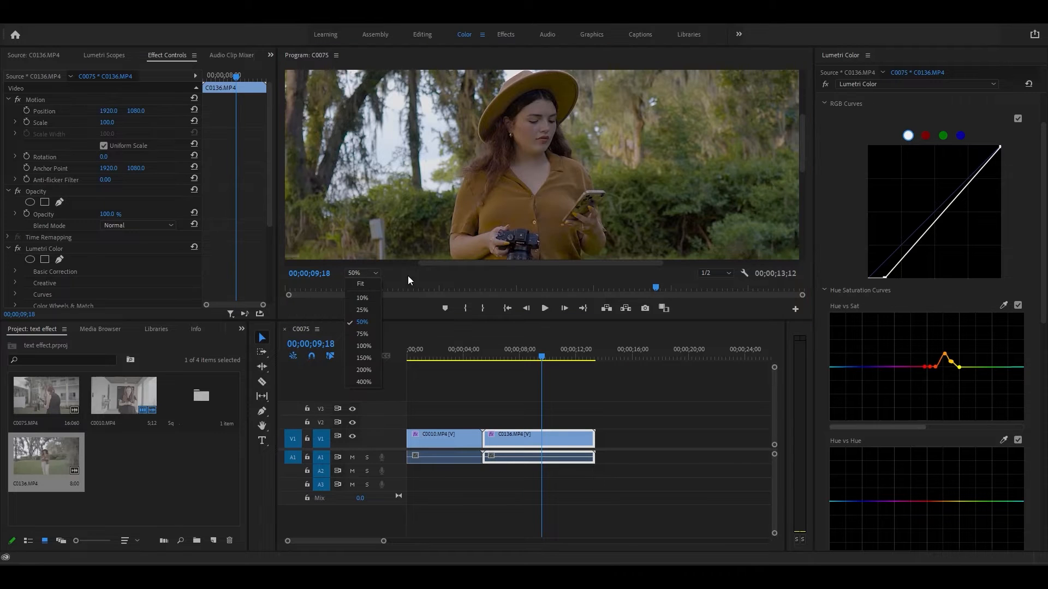
drag(802, 149, 807, 170)
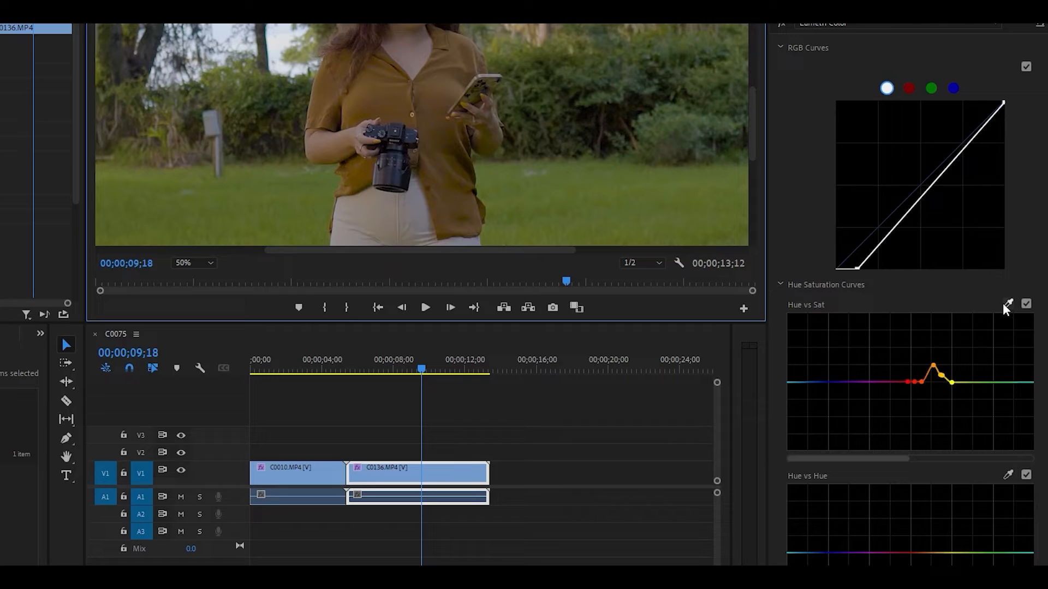
click(1003, 305)
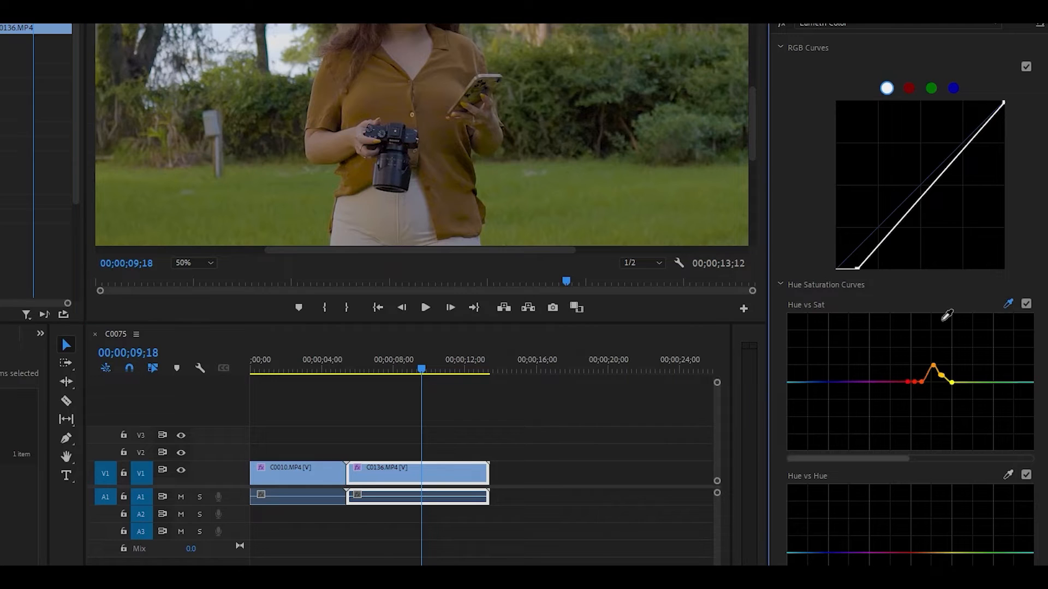
click(600, 193)
click(995, 382)
mouse_move(980, 385)
mouse_down()
mouse_move(978, 394)
mouse_move(968, 332)
mouse_move(969, 396)
mouse_move(956, 374)
mouse_move(960, 422)
mouse_move(960, 386)
mouse_move(980, 404)
mouse_move(983, 352)
mouse_move(990, 377)
mouse_move(970, 354)
mouse_move(982, 381)
mouse_move(985, 352)
mouse_move(977, 371)
mouse_move(965, 354)
mouse_move(983, 395)
mouse_move(978, 369)
mouse_up()
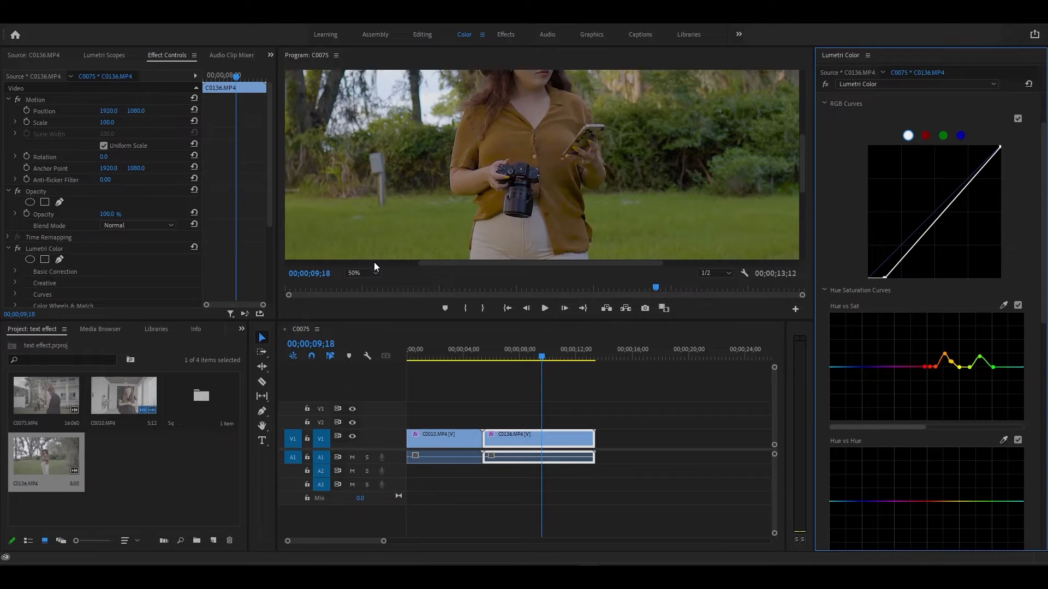
click(371, 273)
- Set the Program Monitor to Fit and toggle the Lumetri grade repeatedly, ending with it on
click(362, 281)
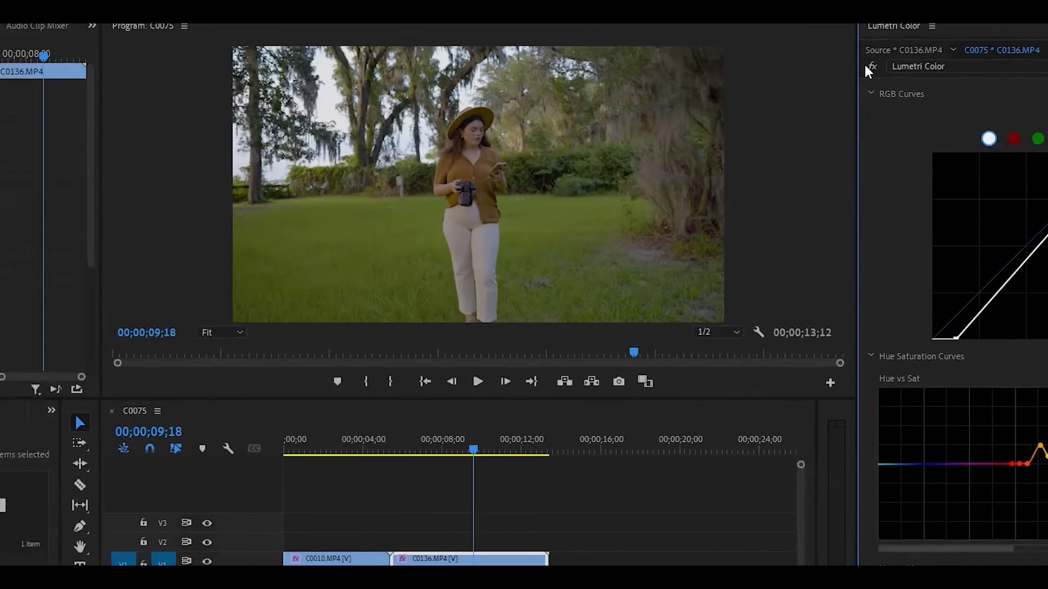
click(825, 84)
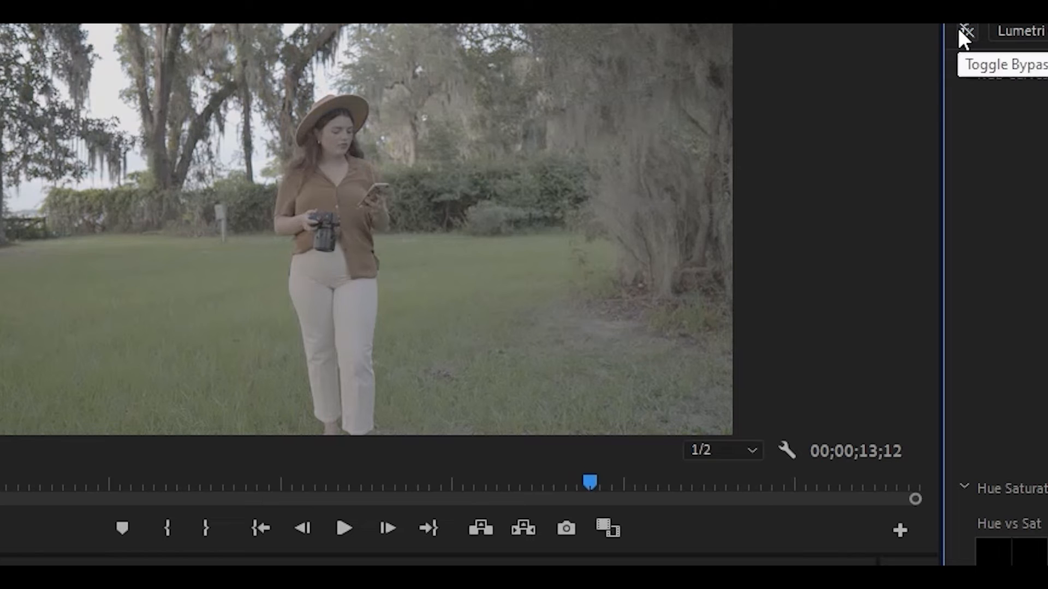
click(959, 30)
click(959, 30)
click(959, 30)
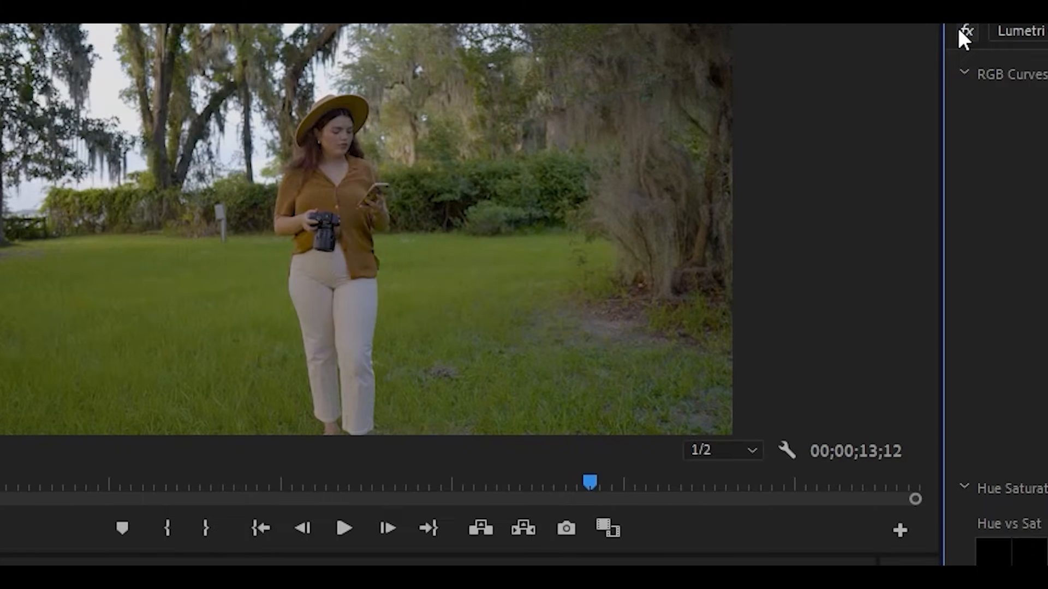
click(959, 30)
click(959, 30)
click(960, 30)
click(959, 30)
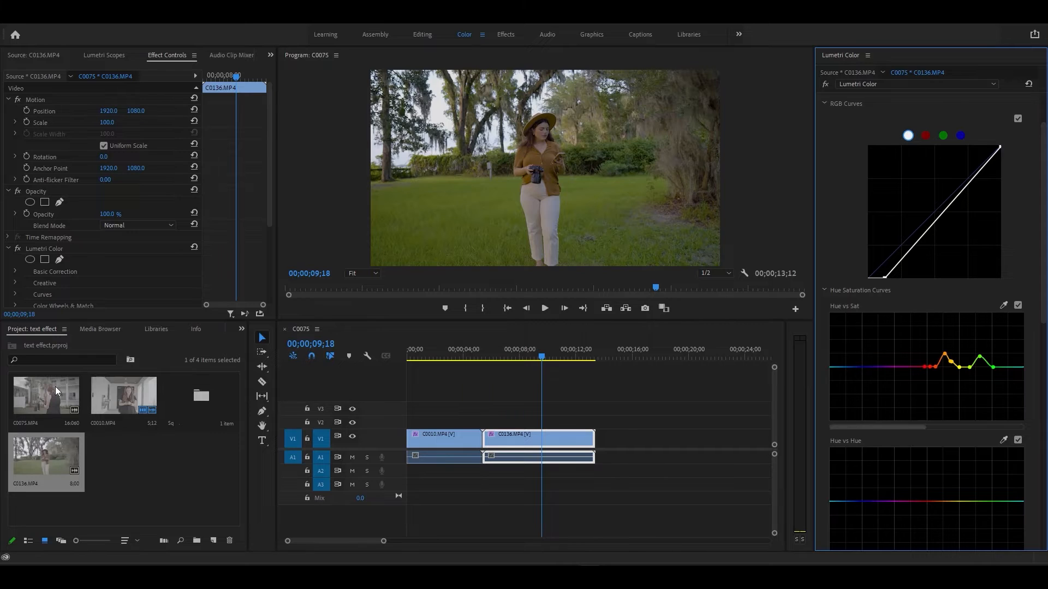
- Mark an Out point on C0075, place it after C0136 on V1, and set it to frame size
click(139, 487)
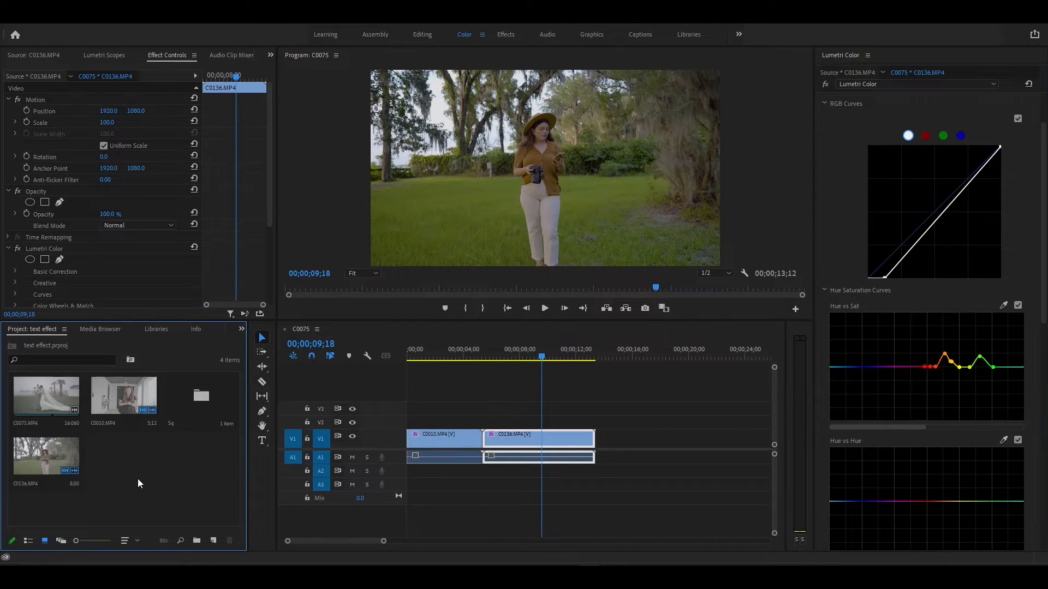
double_click(48, 403)
drag(144, 290, 46, 287)
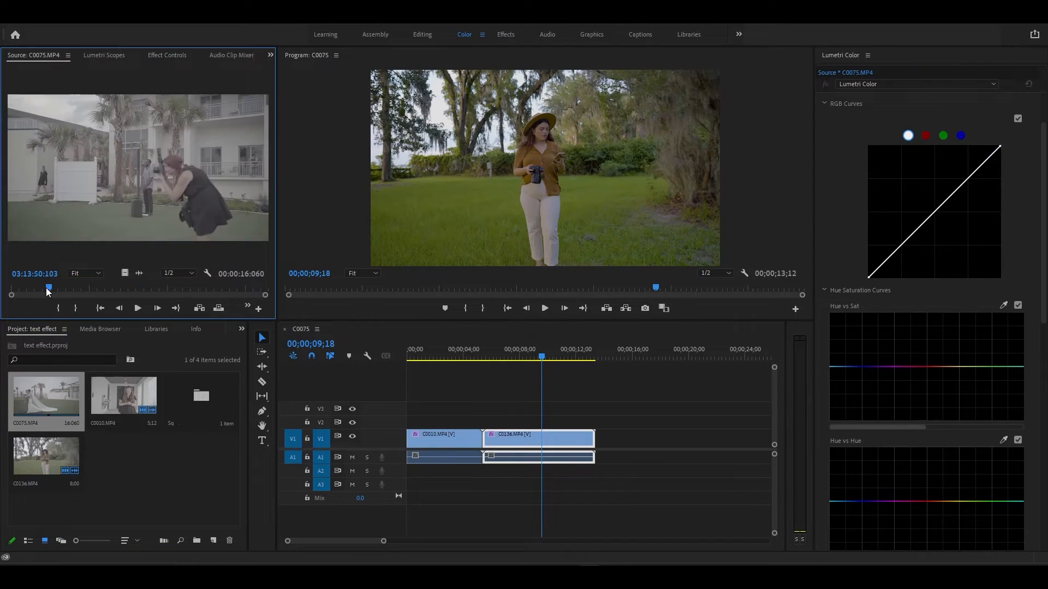
key(o)
drag(122, 274, 621, 443)
right_click(621, 441)
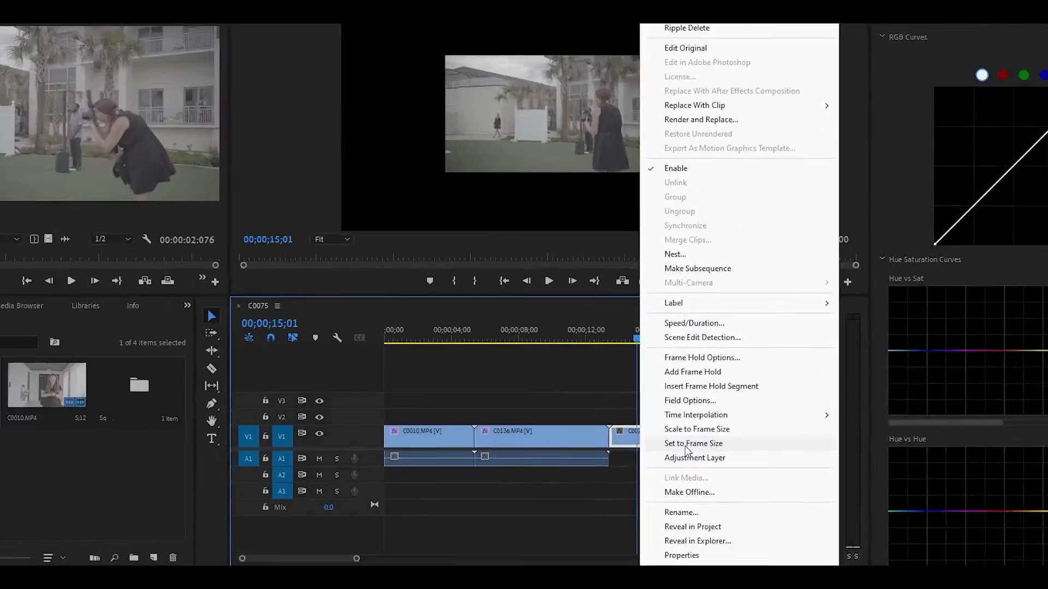
click(677, 443)
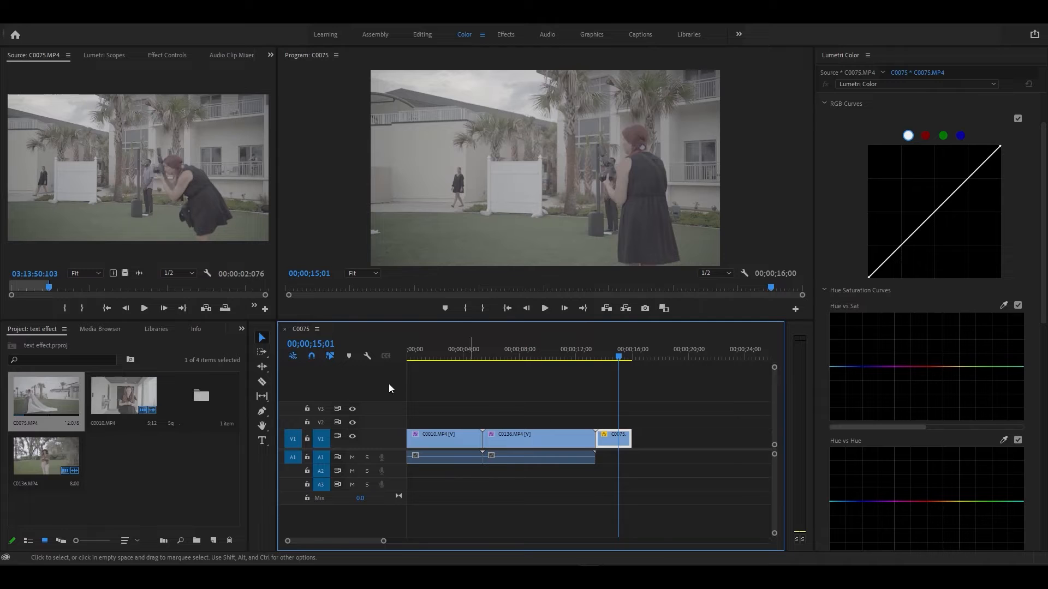
- Copy C0136's Lumetri Color effect and paste it onto C0075
click(164, 56)
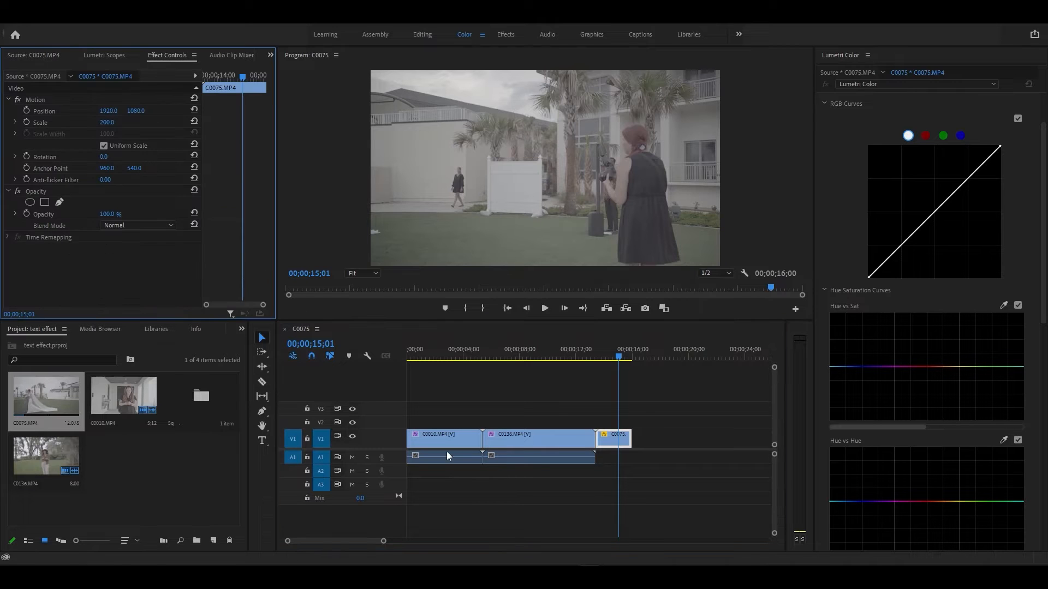
click(538, 439)
right_click(68, 249)
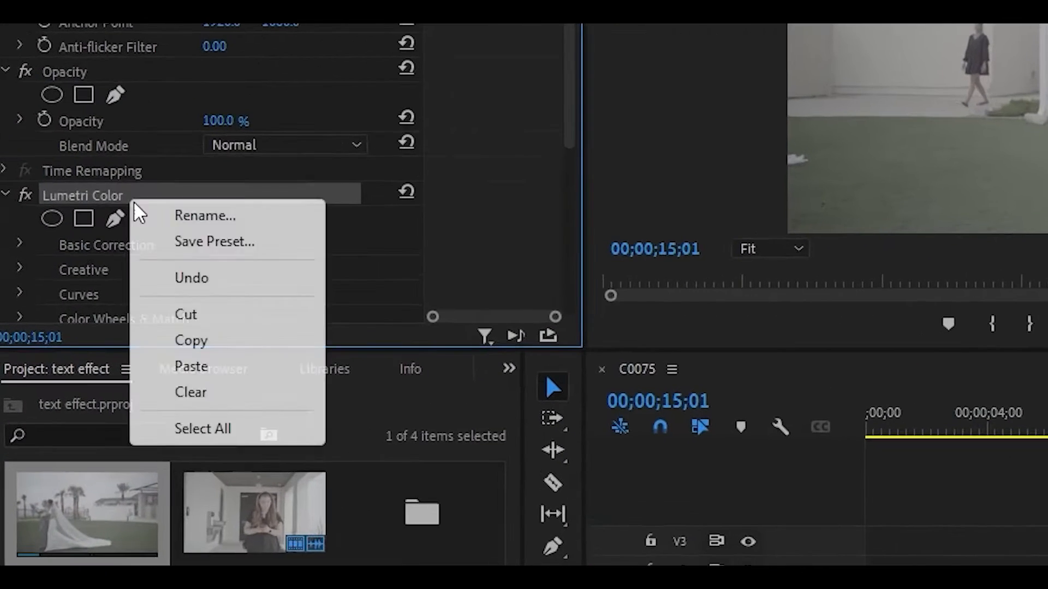
click(191, 341)
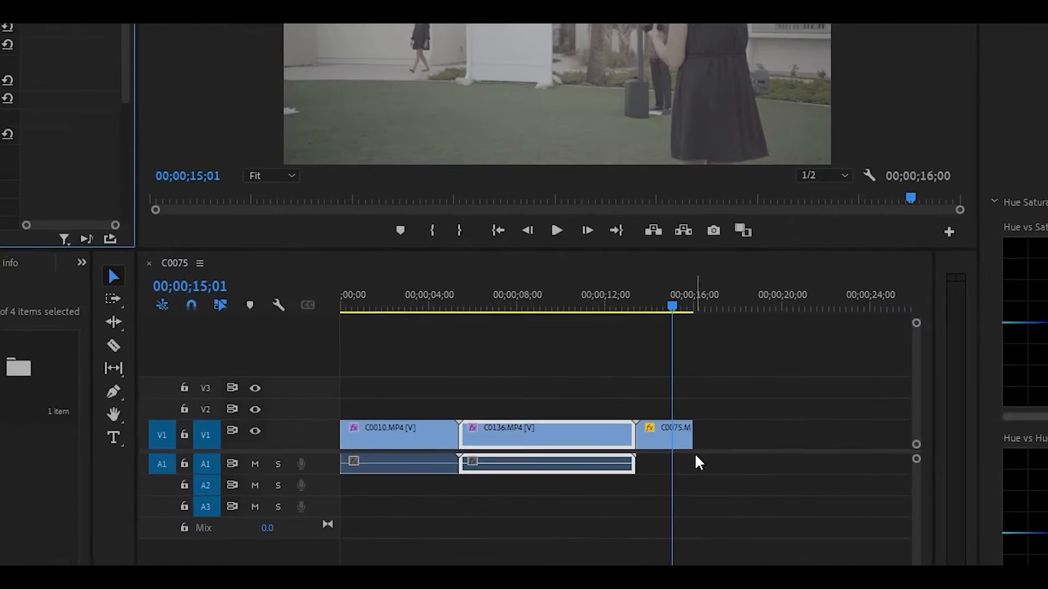
click(673, 446)
right_click(129, 258)
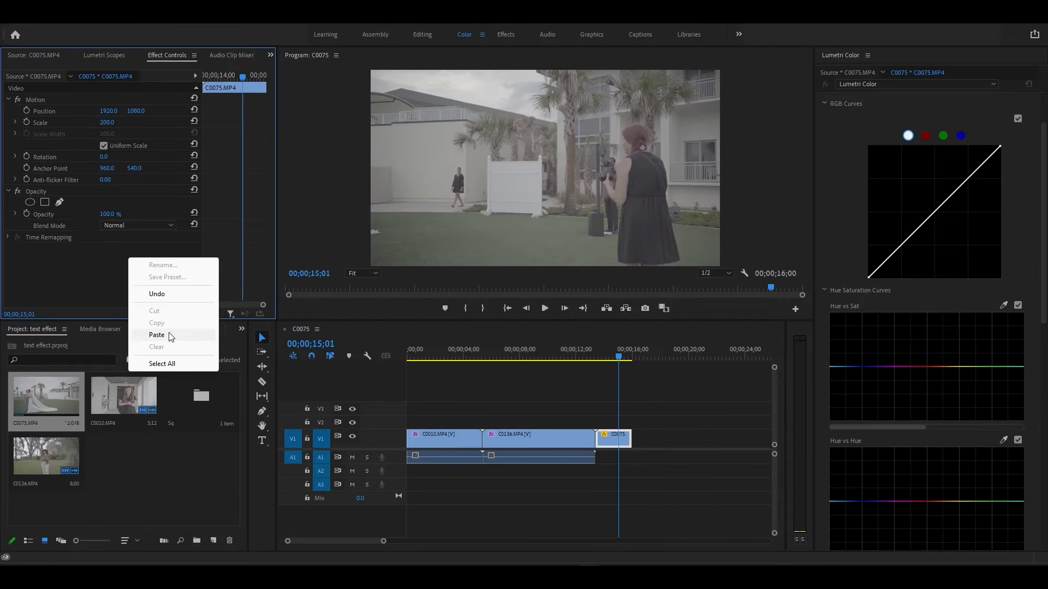
click(157, 335)
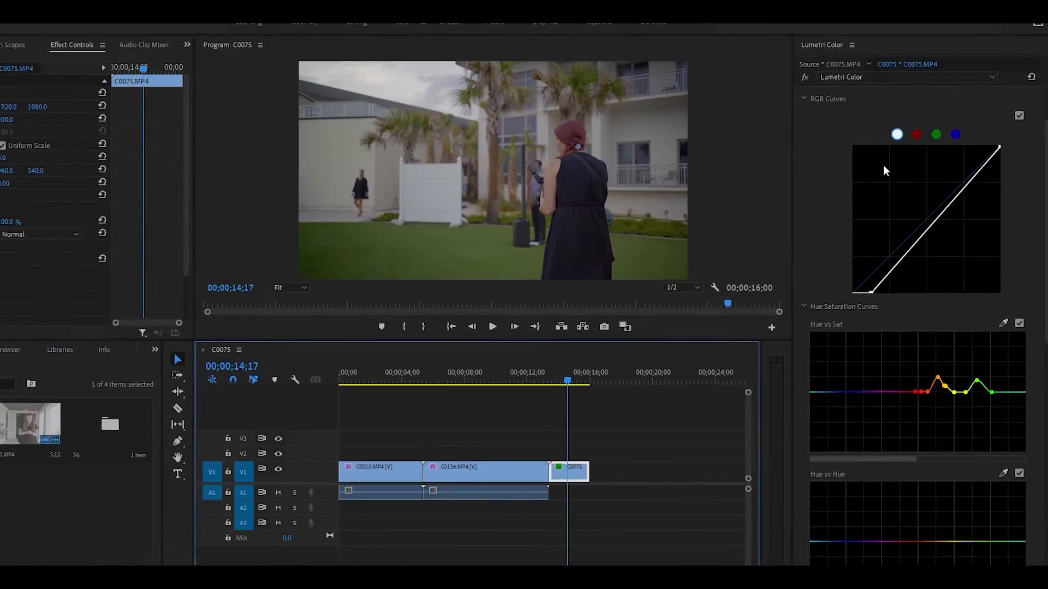
scroll(856, 145, up, 2)
scroll(778, 139, up, 2)
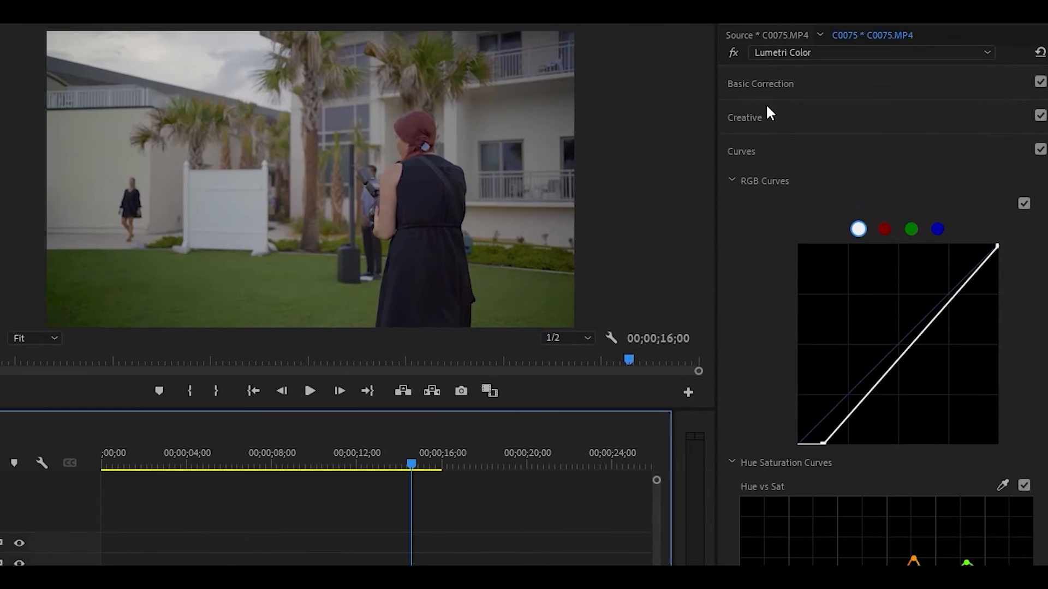
- In Basic Correction, raise C0075's contrast to 49.8 and highlights to 32.5, and lower saturation
click(772, 86)
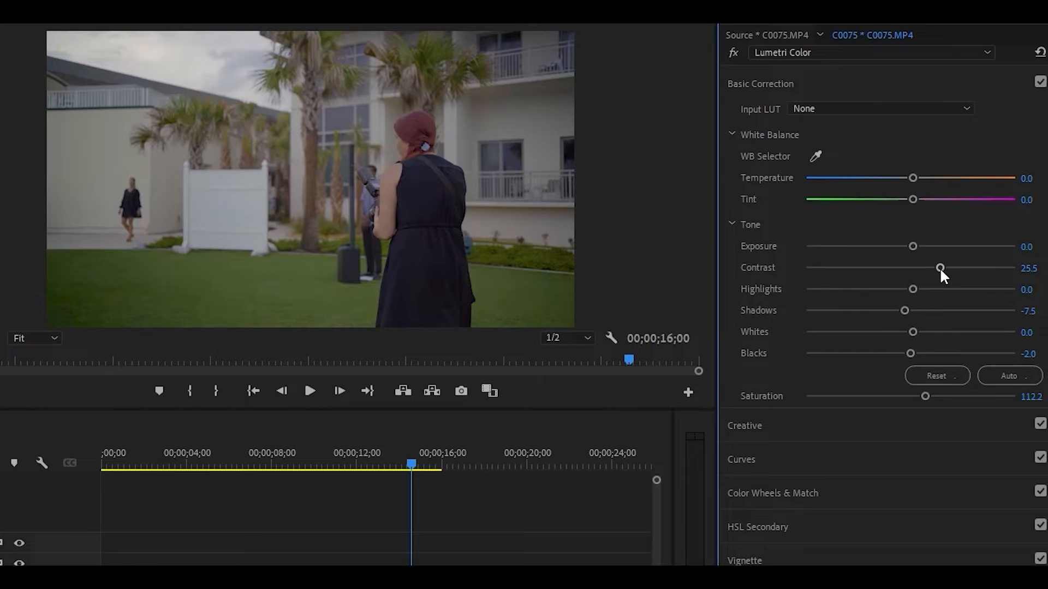
drag(940, 267, 963, 268)
drag(912, 289, 915, 354)
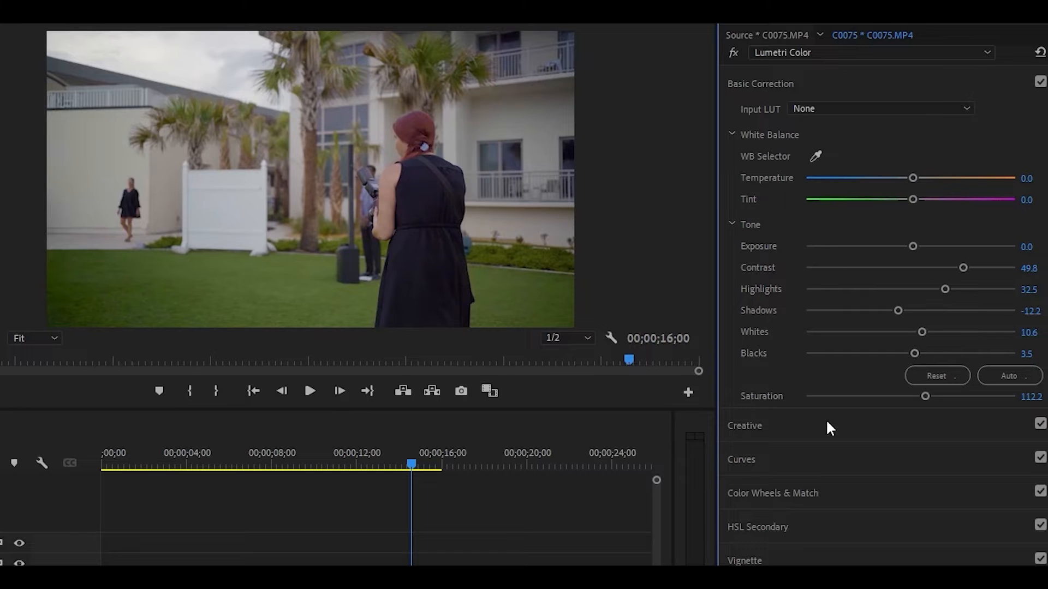
mouse_move(926, 397)
mouse_down()
mouse_move(855, 405)
mouse_move(921, 407)
mouse_up()
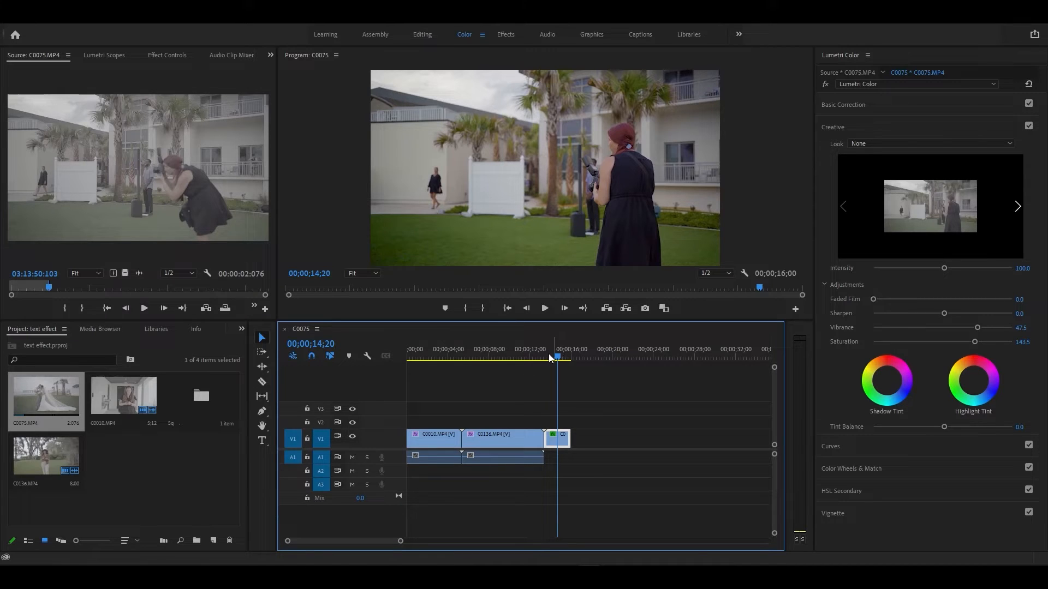
- Append another C0075 portion, set it to frame size, and load the LOG to Rec709 look
drag(125, 273, 590, 440)
right_click(585, 439)
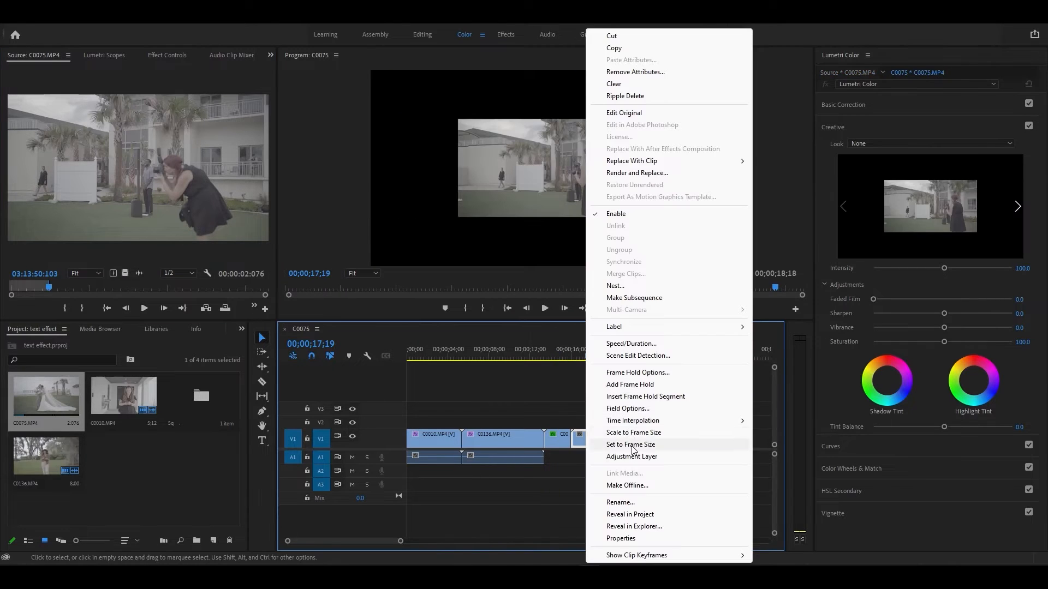
click(633, 445)
click(905, 144)
click(883, 177)
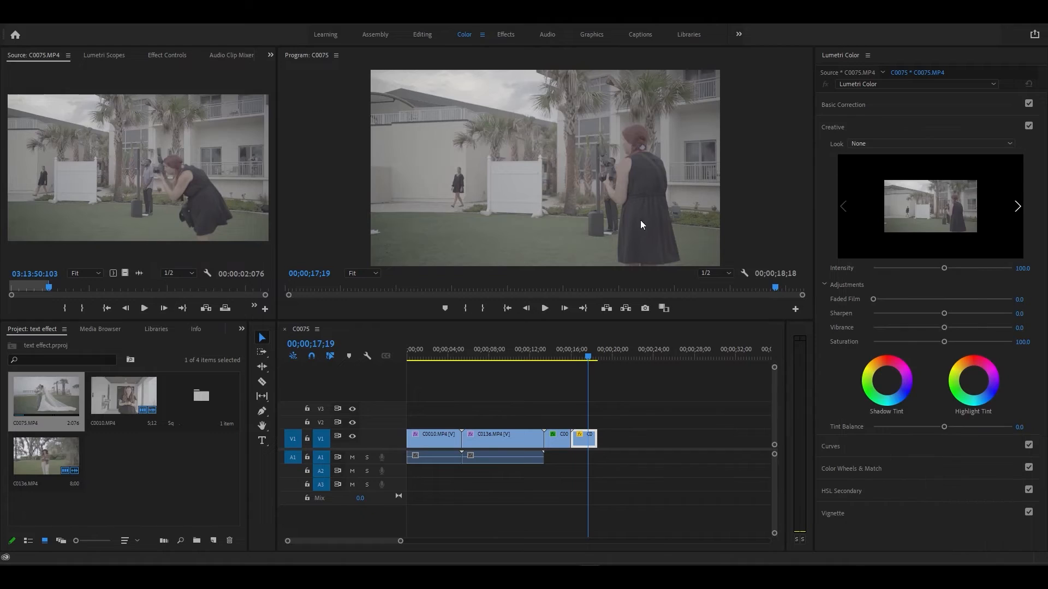
double_click(185, 107)
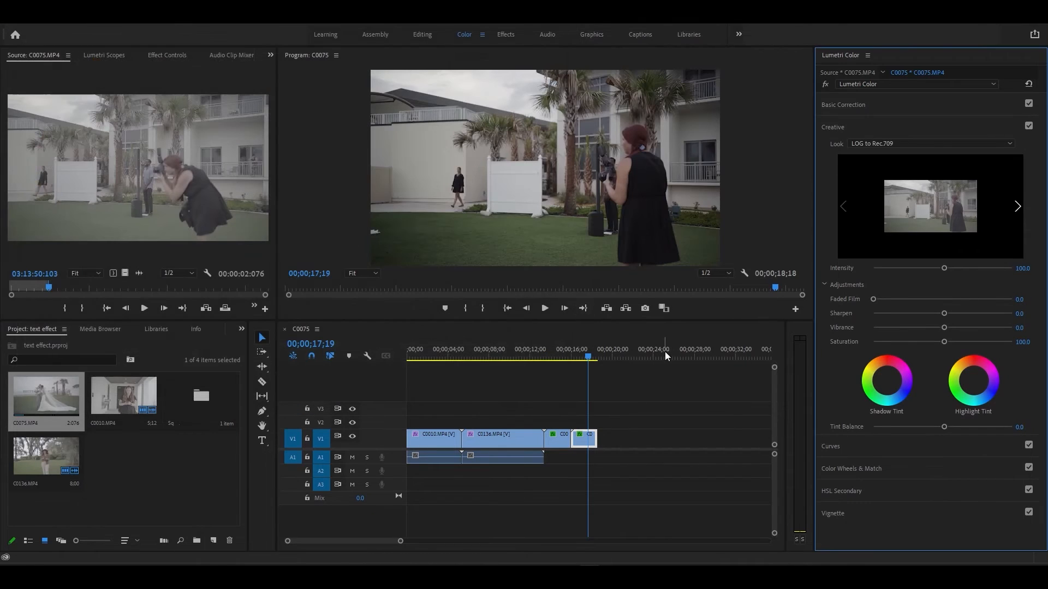
- Toggle the Lumetri grade off and on to compare the LOG to Rec709 result with the original
click(826, 87)
click(826, 87)
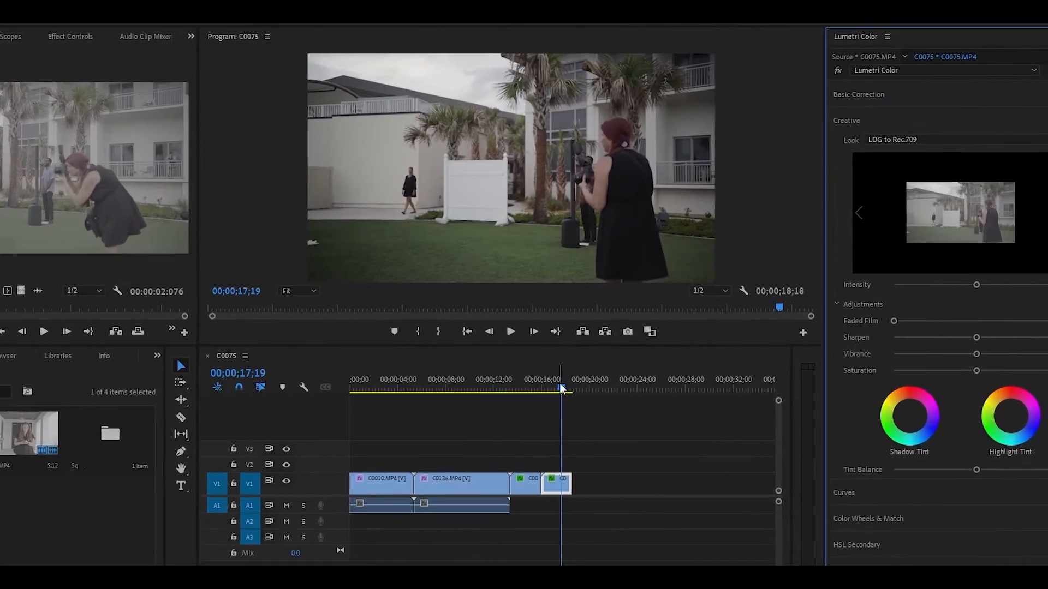
drag(588, 358, 582, 360)
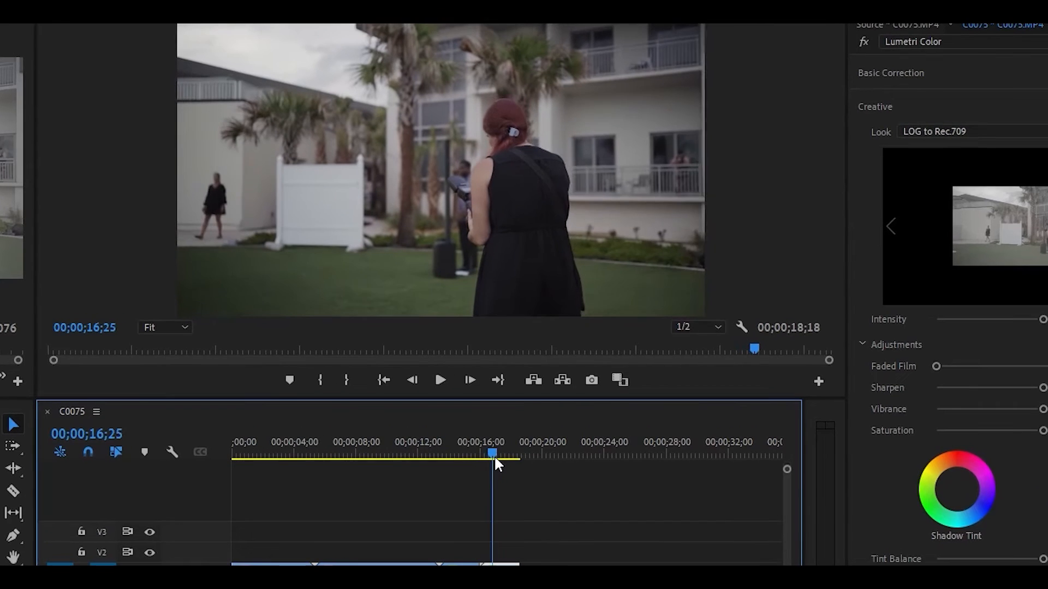
drag(495, 460, 497, 458)
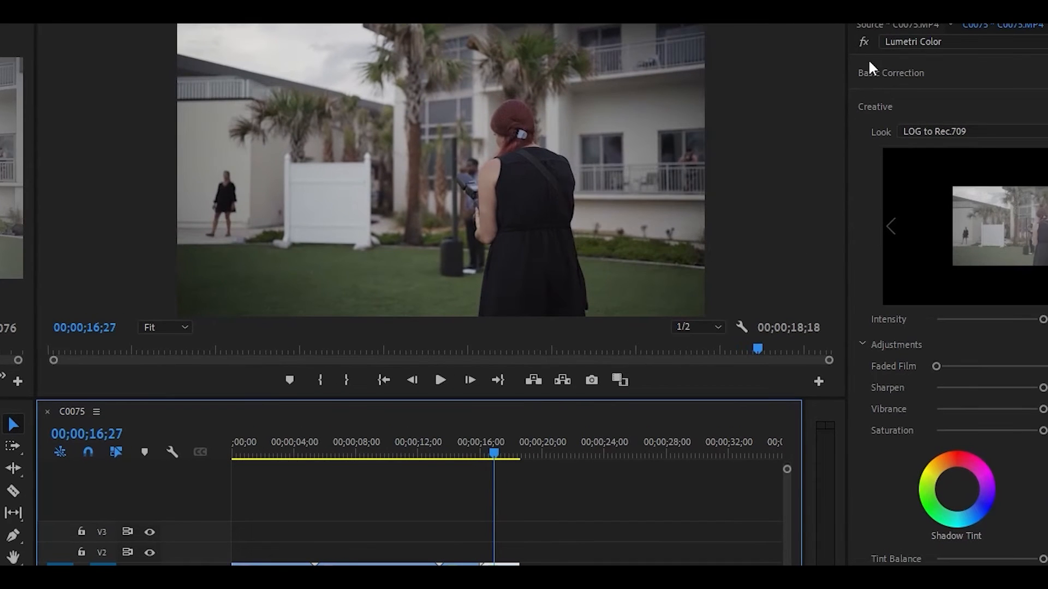
click(863, 42)
click(863, 42)
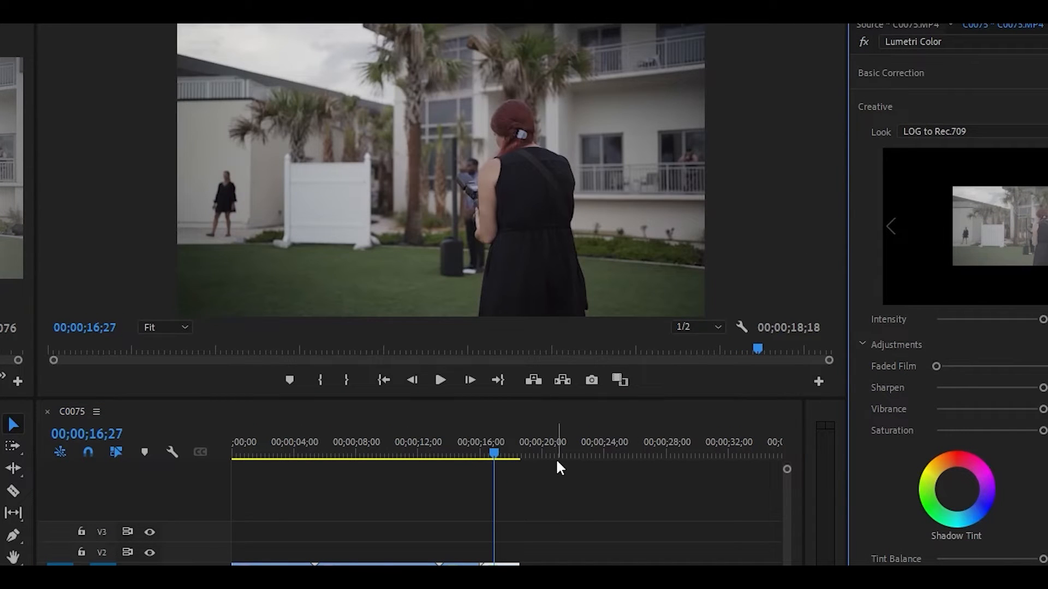
- Jump between 14;23 and 17;14 to compare the third clip with the last clip
drag(494, 456, 503, 456)
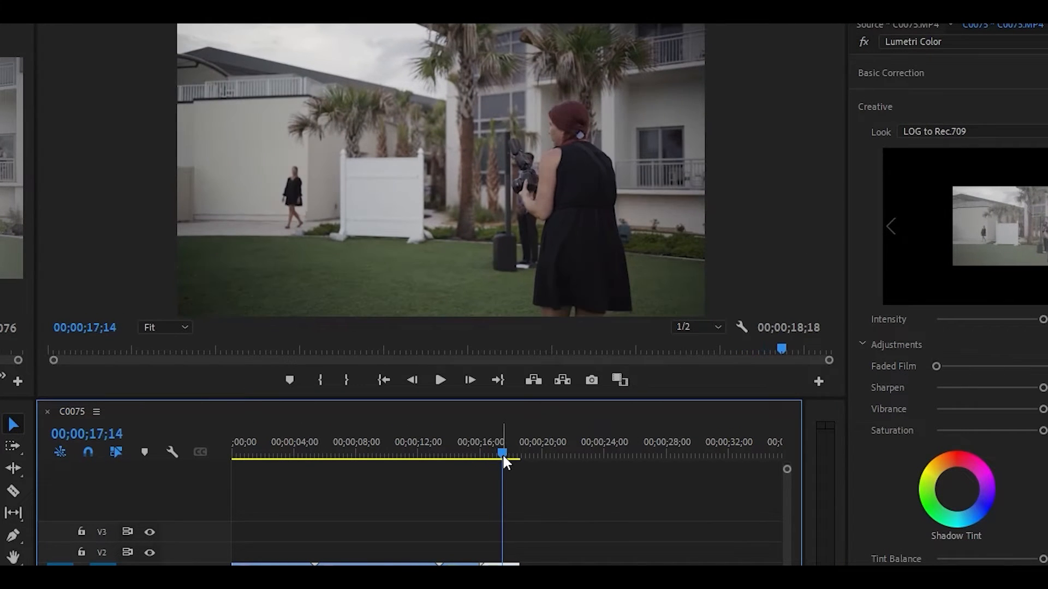
click(462, 453)
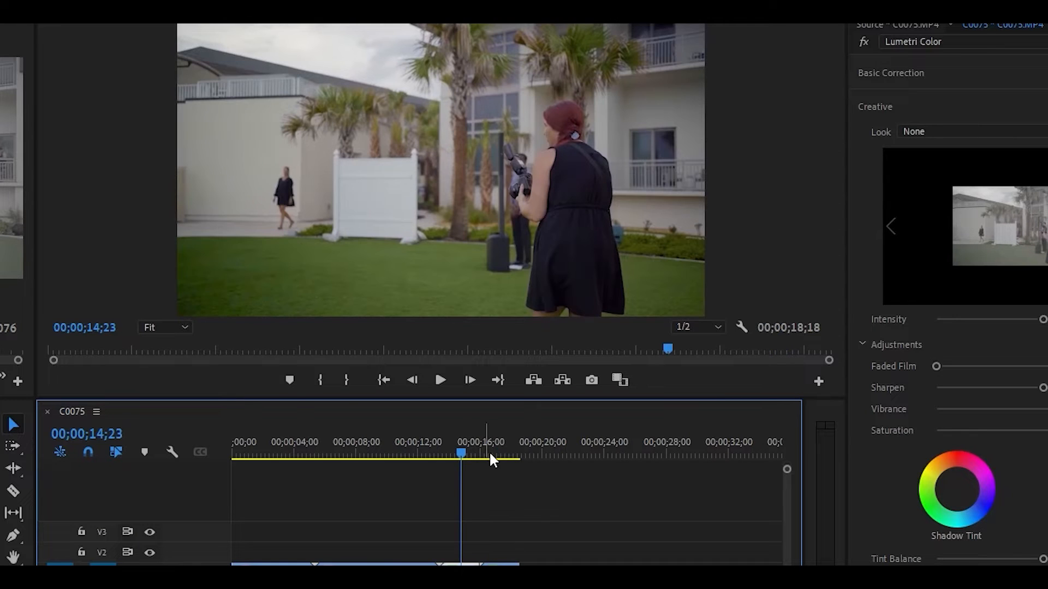
click(503, 455)
click(470, 455)
click(493, 453)
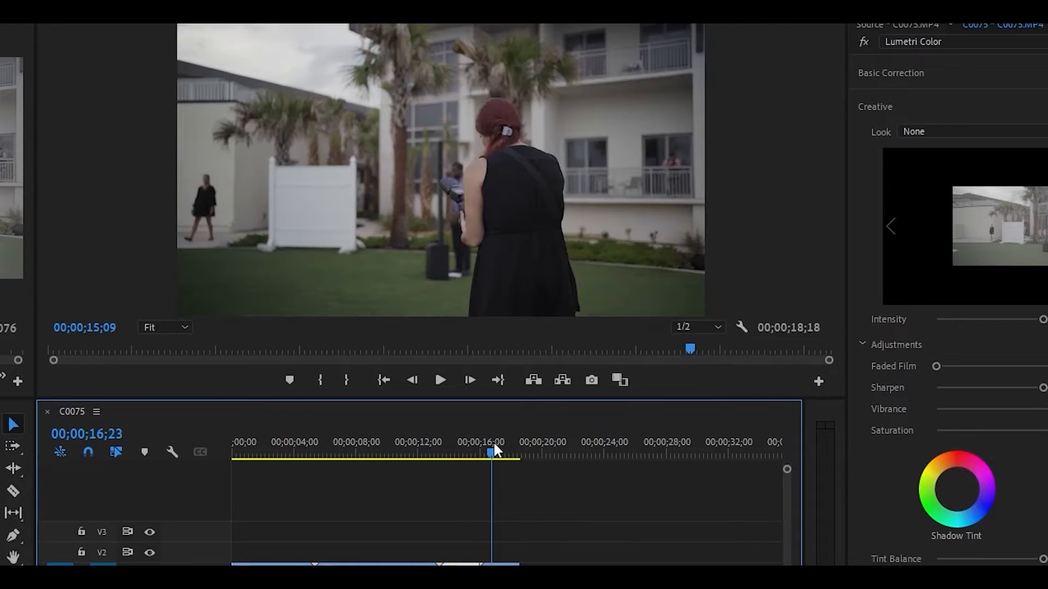
click(463, 454)
click(497, 453)
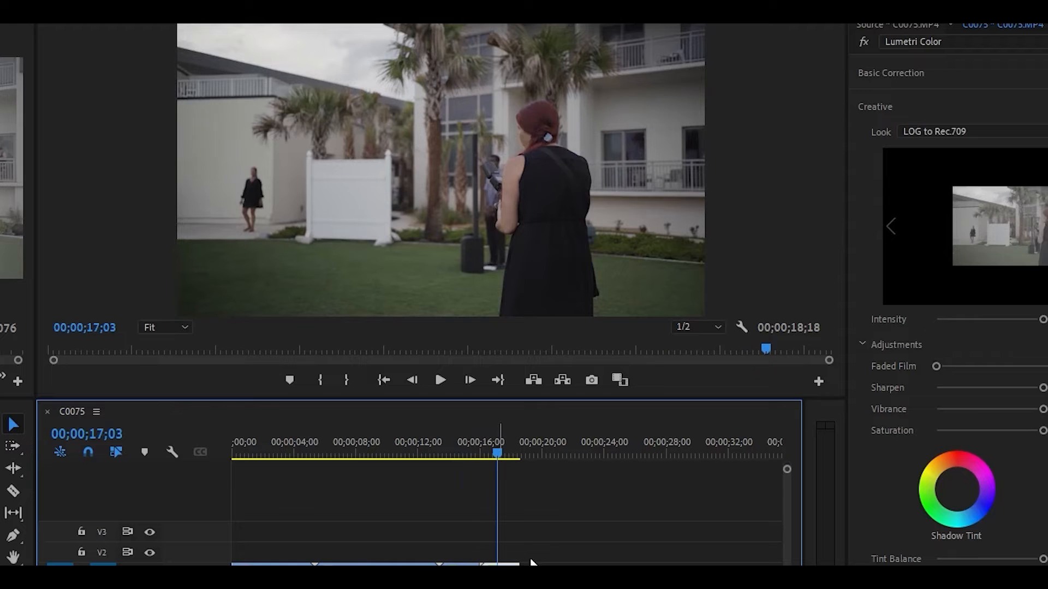
click(899, 75)
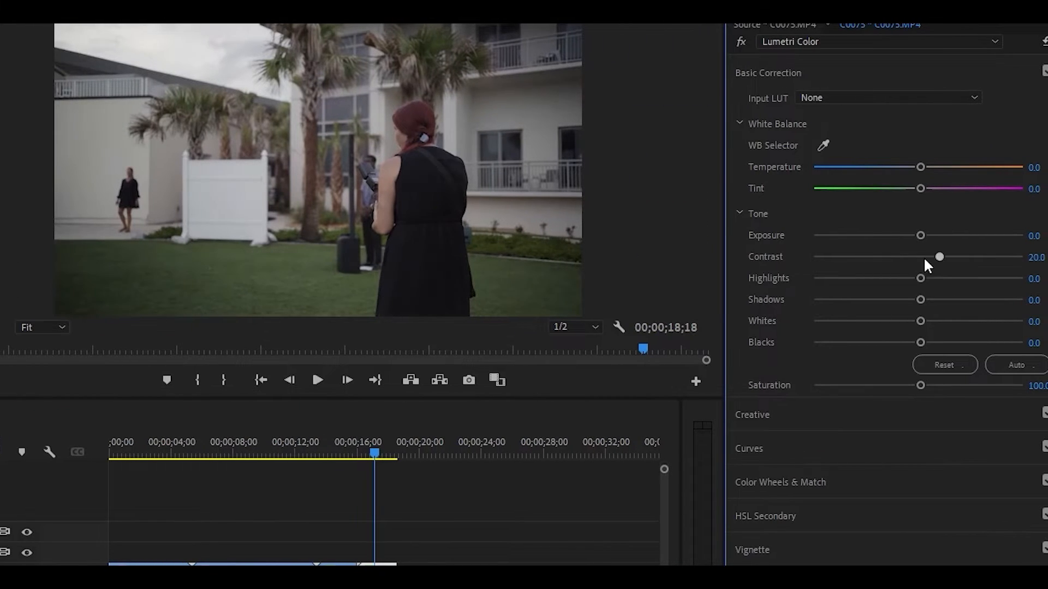
- Nudge contrast up and set Highlights 50.6, Whites 3.5 and Blacks 1.2 on the last clip
drag(938, 257, 971, 278)
drag(921, 321, 915, 300)
drag(925, 342, 919, 341)
click(836, 445)
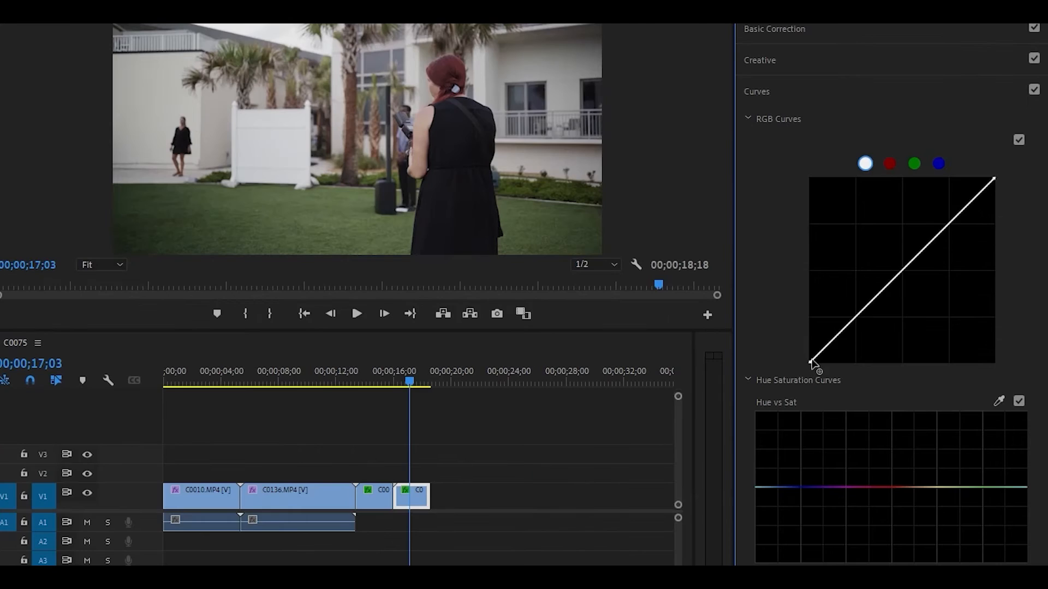
- Crush the black point on the RGB curve and compare it with the grade bypassed
drag(868, 344, 885, 325)
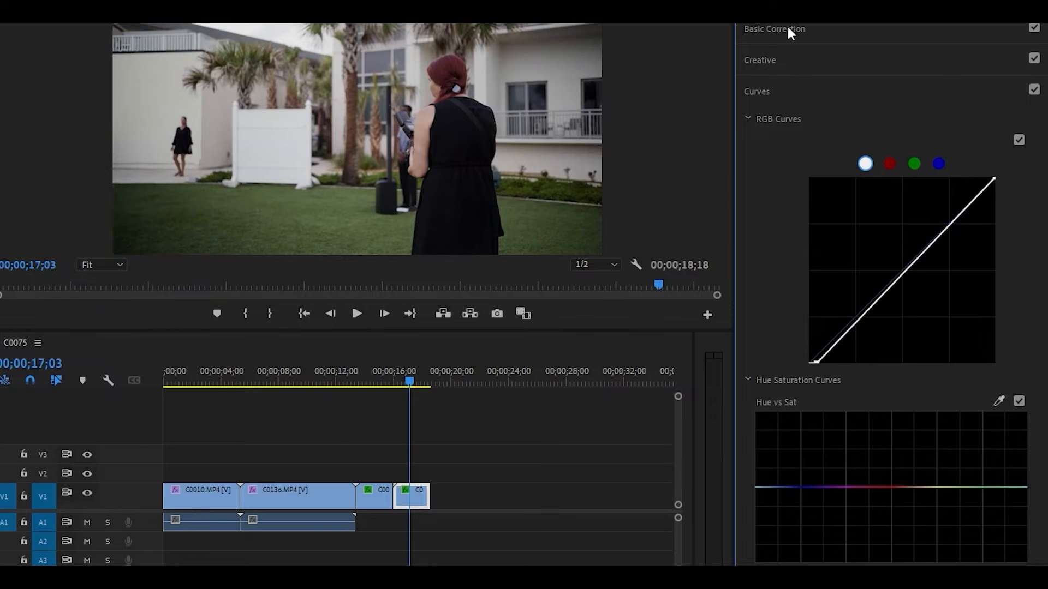
click(826, 85)
click(826, 85)
click(826, 85)
click(826, 85)
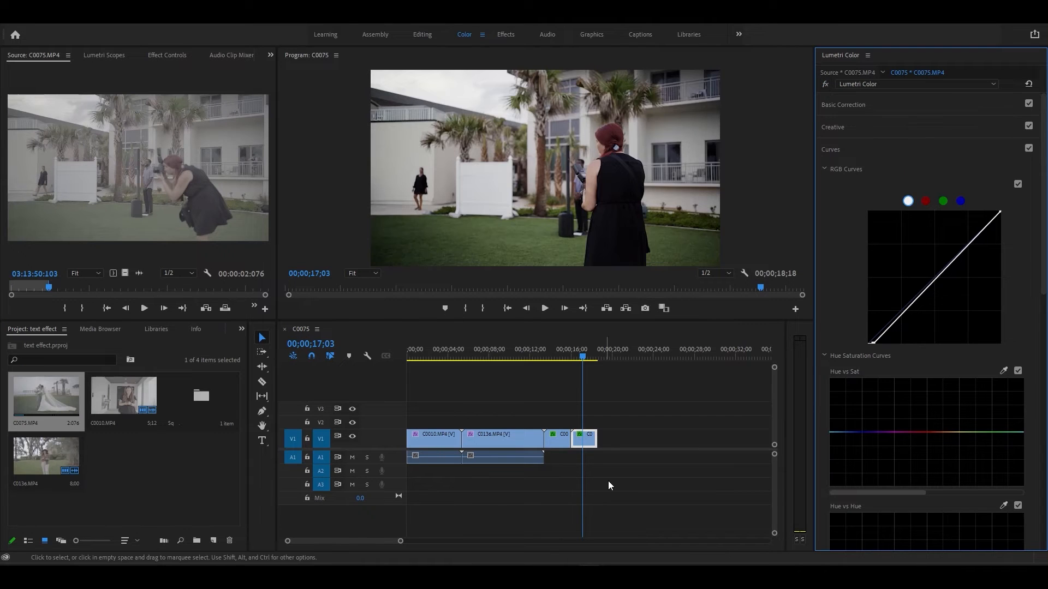
- Select the third clip and check its frames between 14;17 and 17;05
click(563, 358)
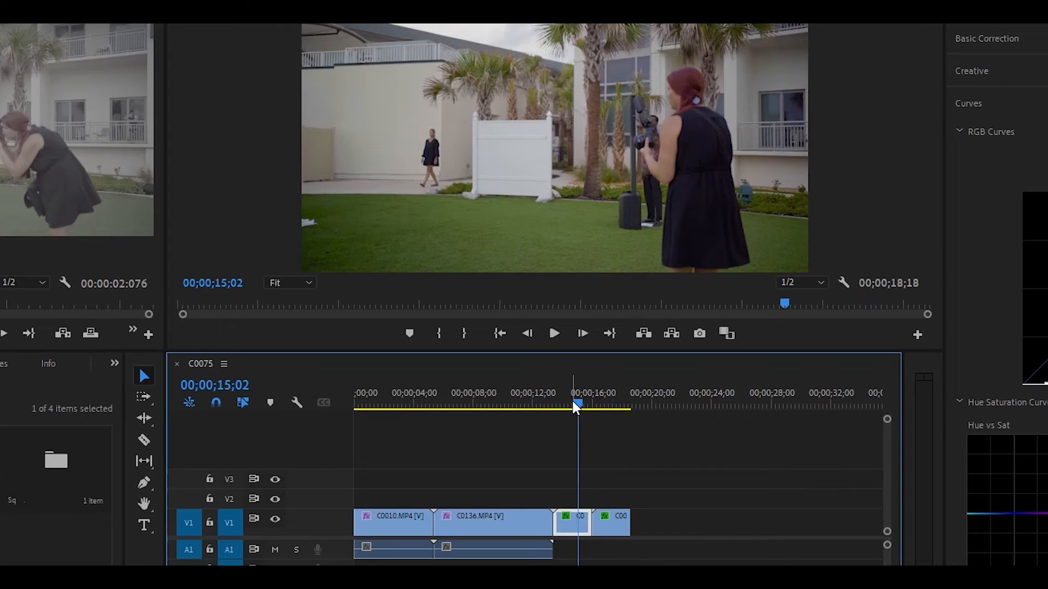
click(572, 405)
click(610, 405)
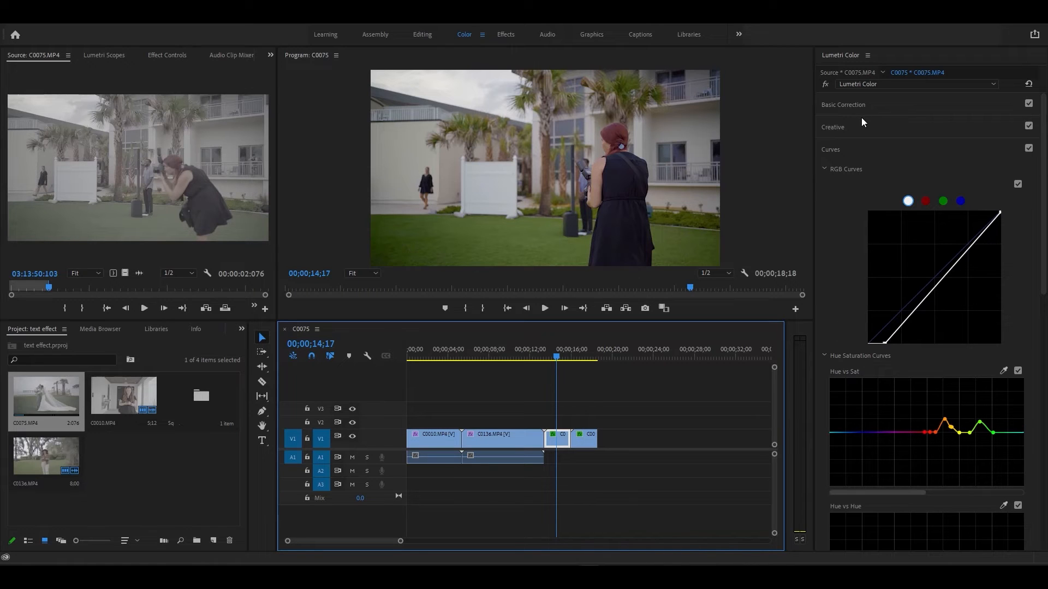
- Apply the SL BLUE ICE creative look to the third clip at Intensity 19.6
click(860, 104)
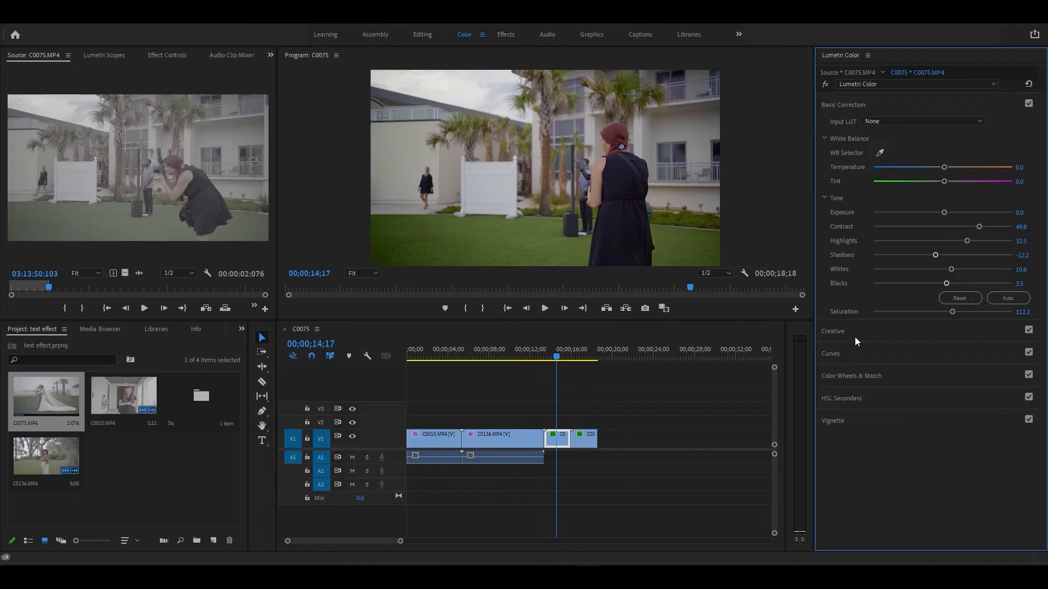
click(833, 332)
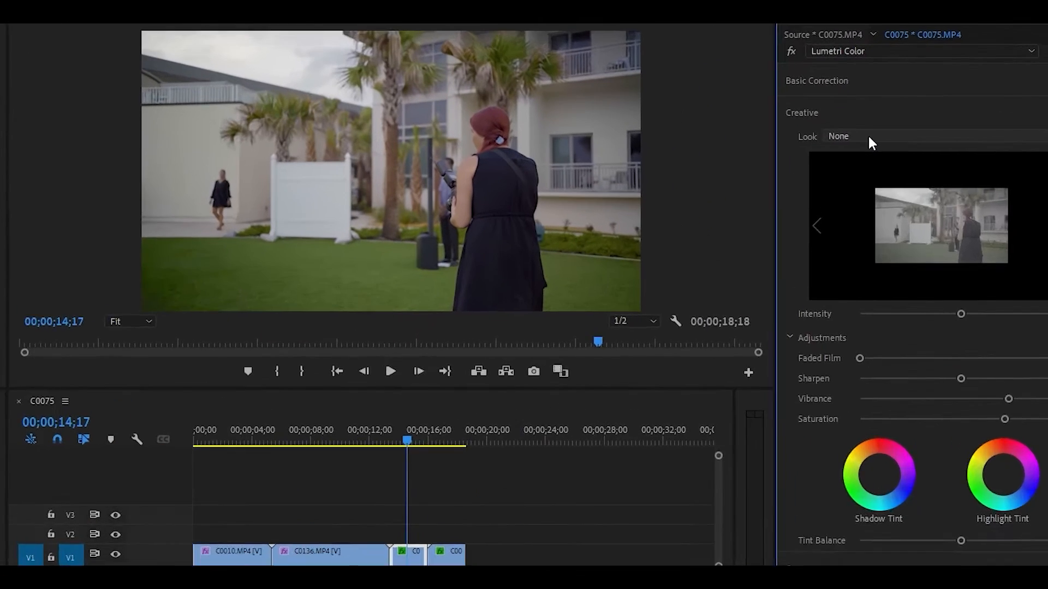
click(879, 143)
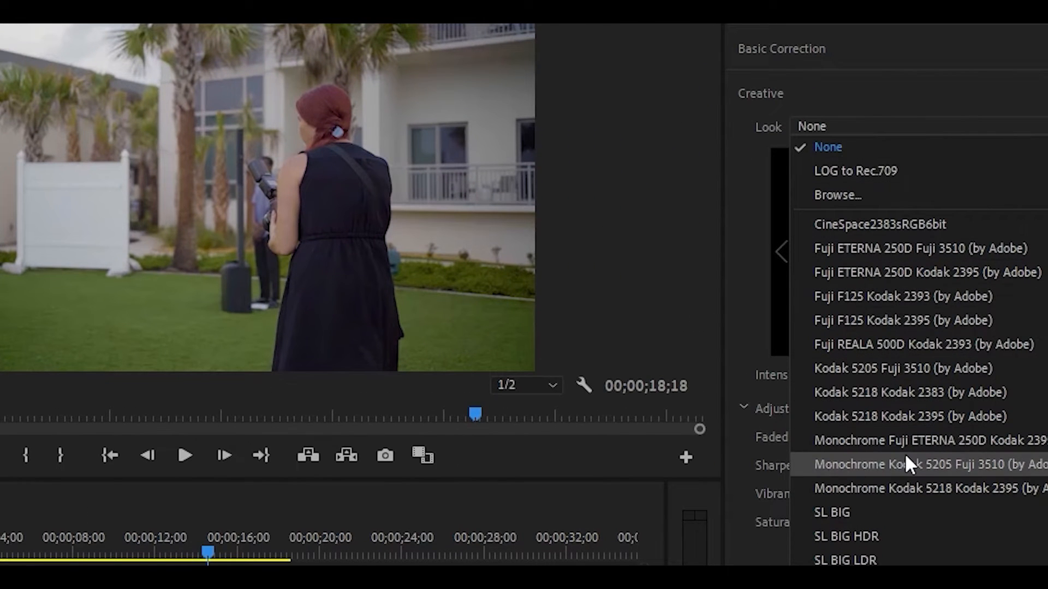
scroll(873, 492, down, 4)
scroll(862, 447, up, 4)
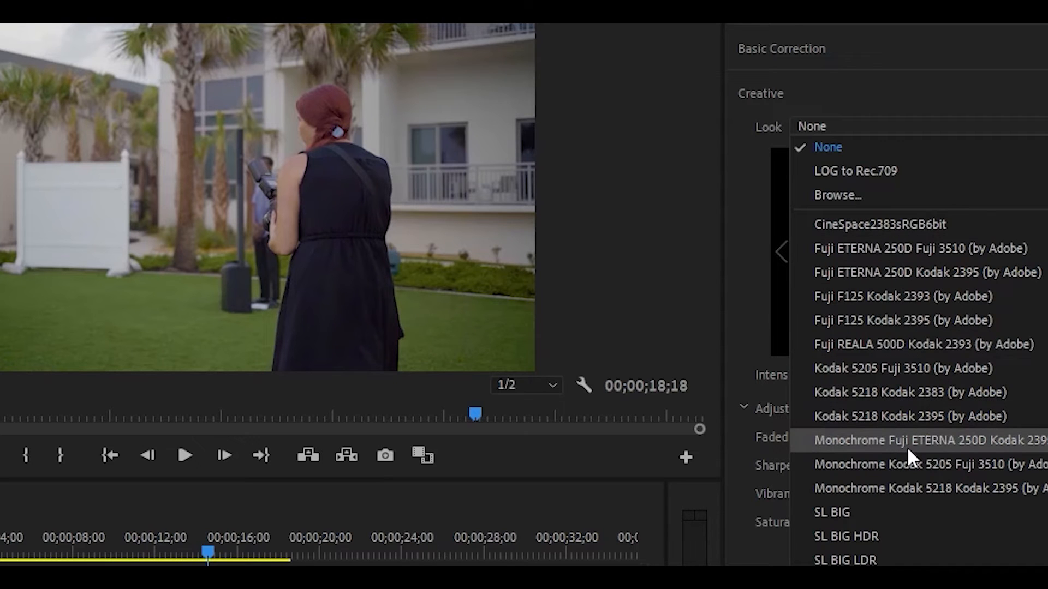
scroll(909, 458, down, 5)
scroll(887, 339, up, 5)
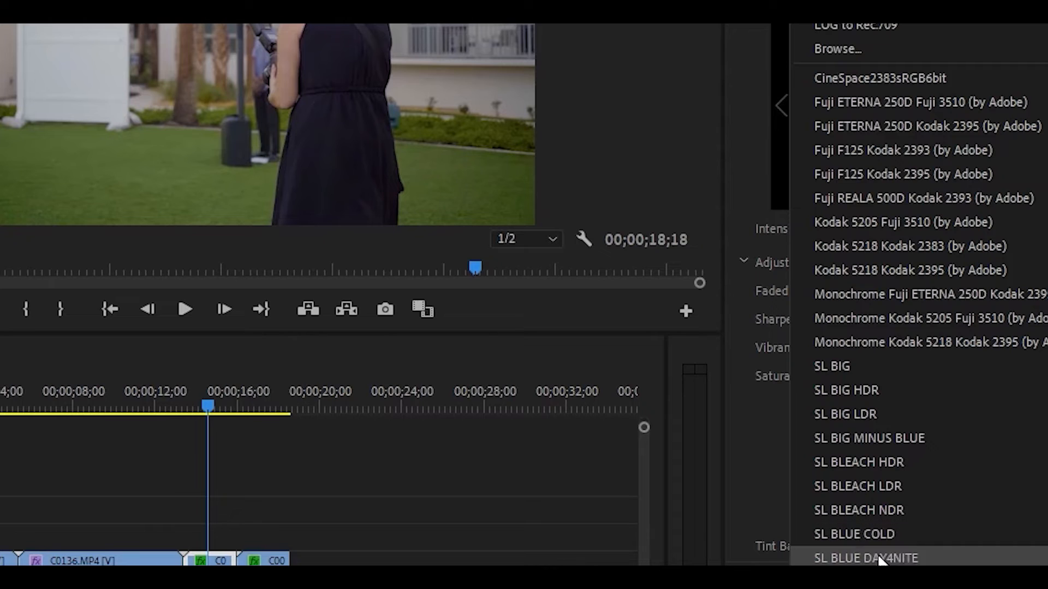
click(882, 582)
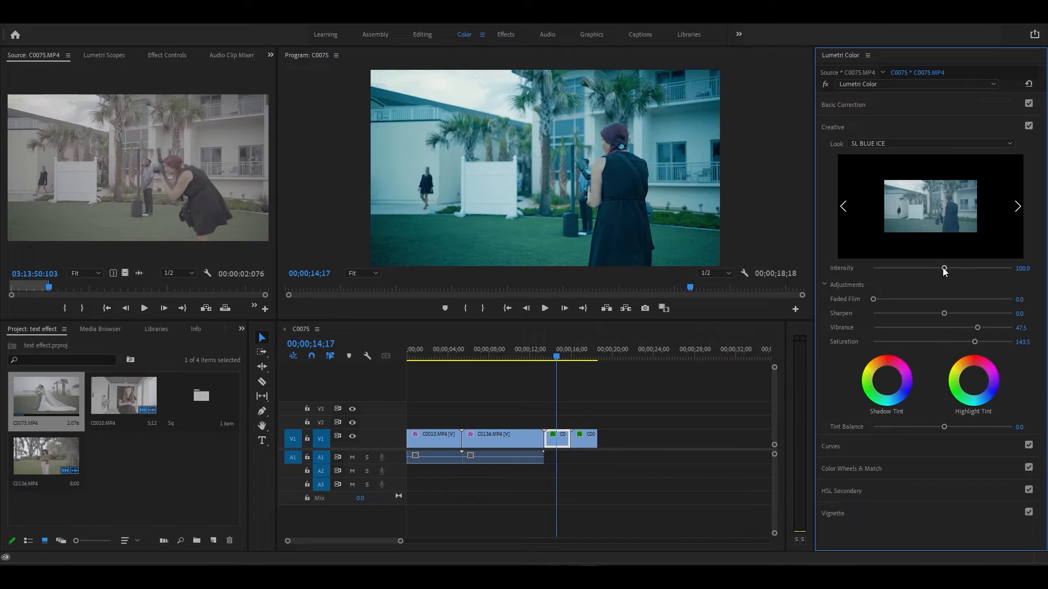
drag(942, 268, 886, 264)
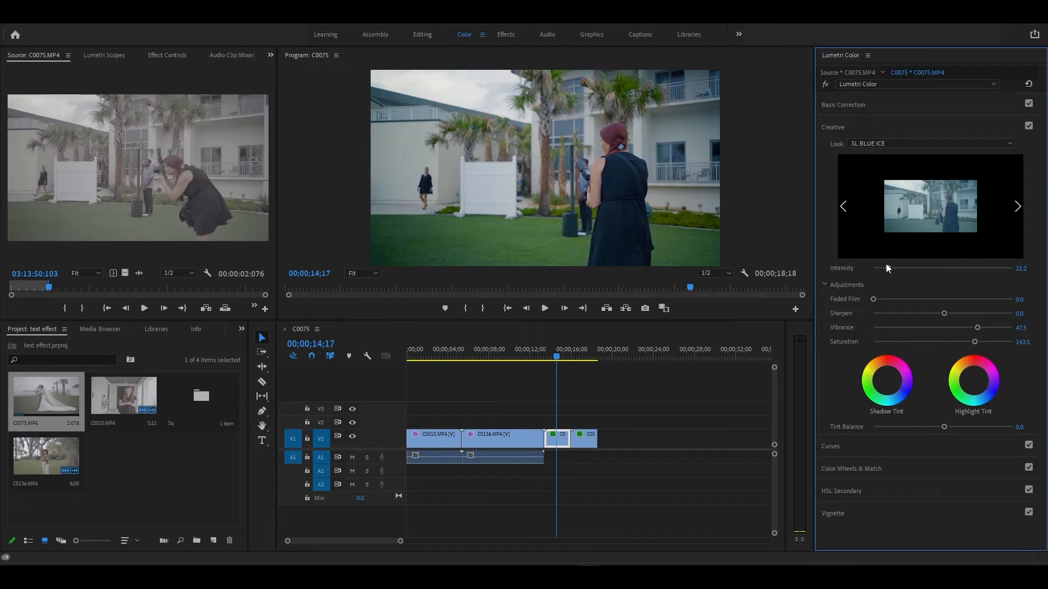
- Toggle the Lumetri grade off and on to compare the SL BLUE ICE look
click(826, 84)
click(827, 84)
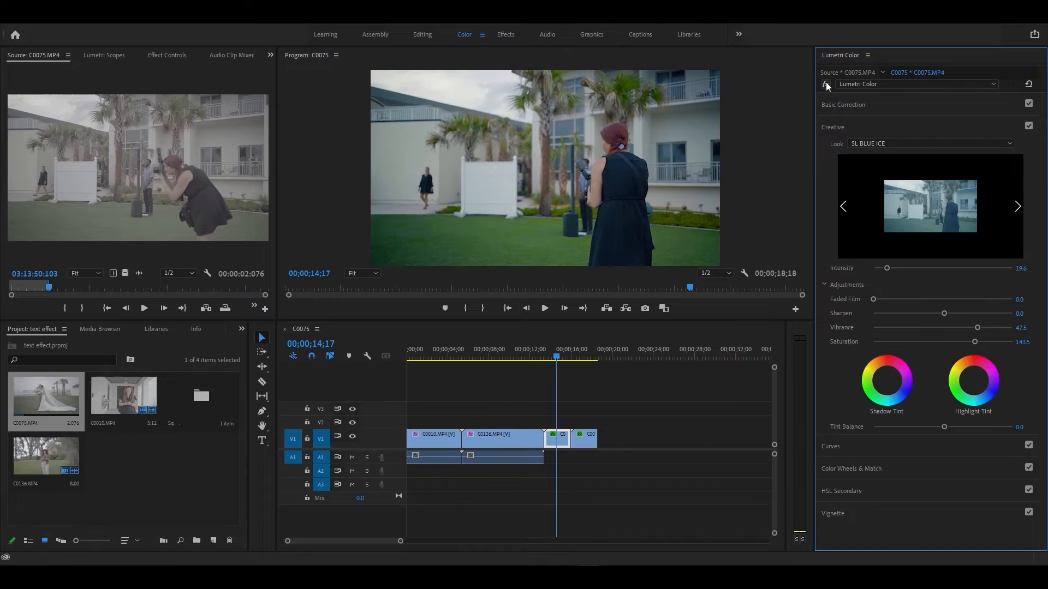
click(827, 84)
click(829, 87)
click(829, 87)
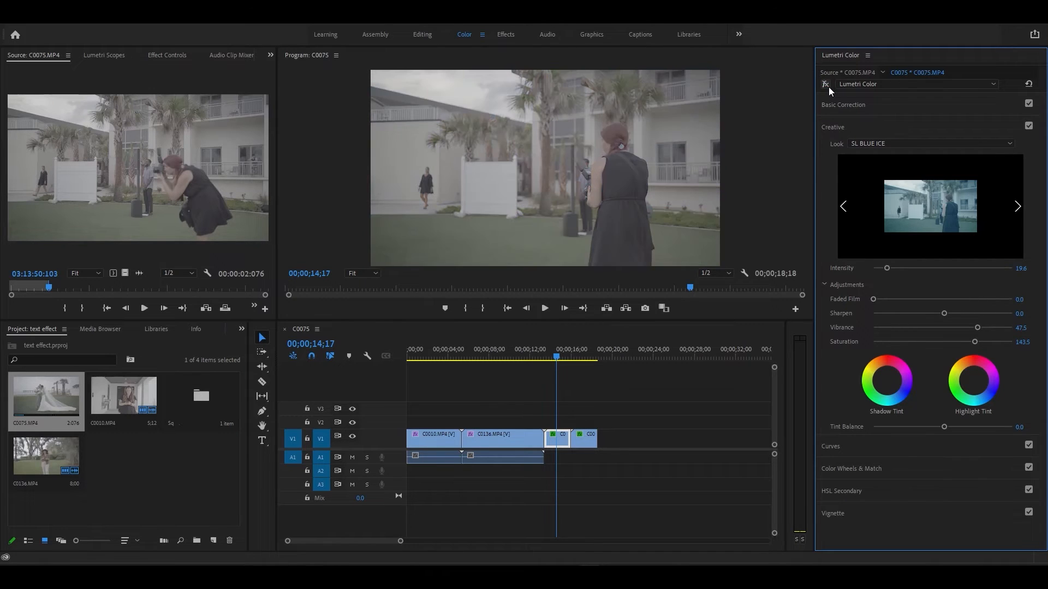
click(829, 87)
- Replace the look with Fuji ETERNA 250D Kodak 2395
click(916, 143)
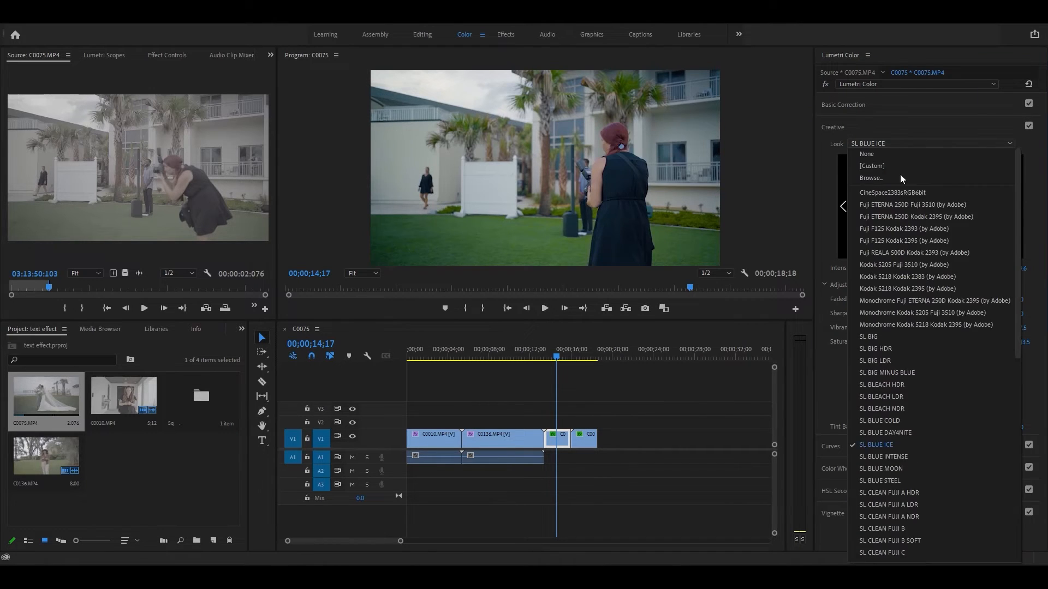
click(868, 154)
click(872, 146)
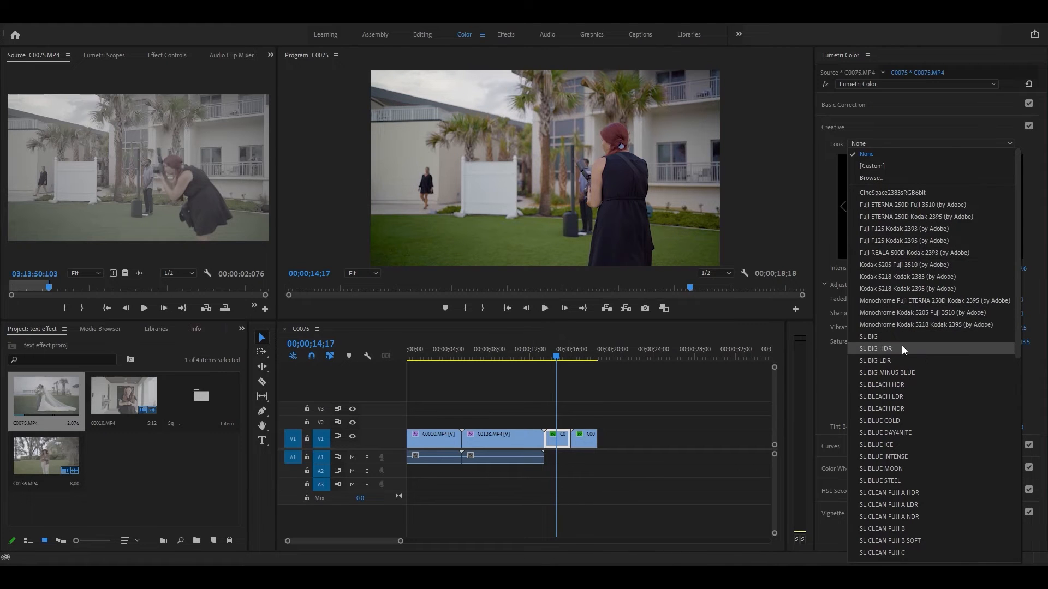
scroll(900, 354, down, 7)
scroll(904, 349, up, 7)
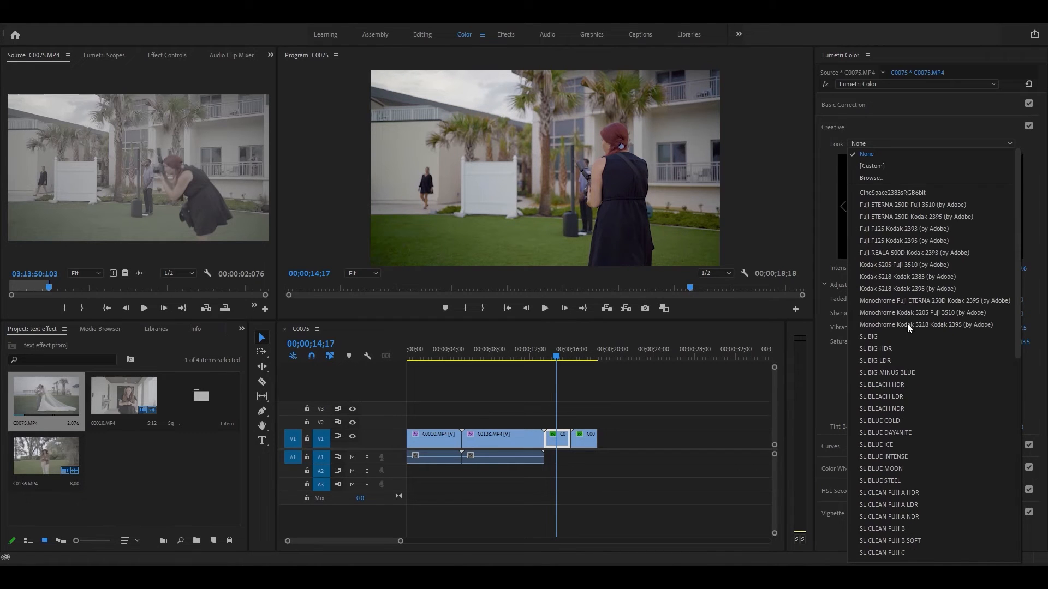
click(906, 214)
- Try the Fuji F125 Kodak 2395 look, then set the Look to None
click(873, 143)
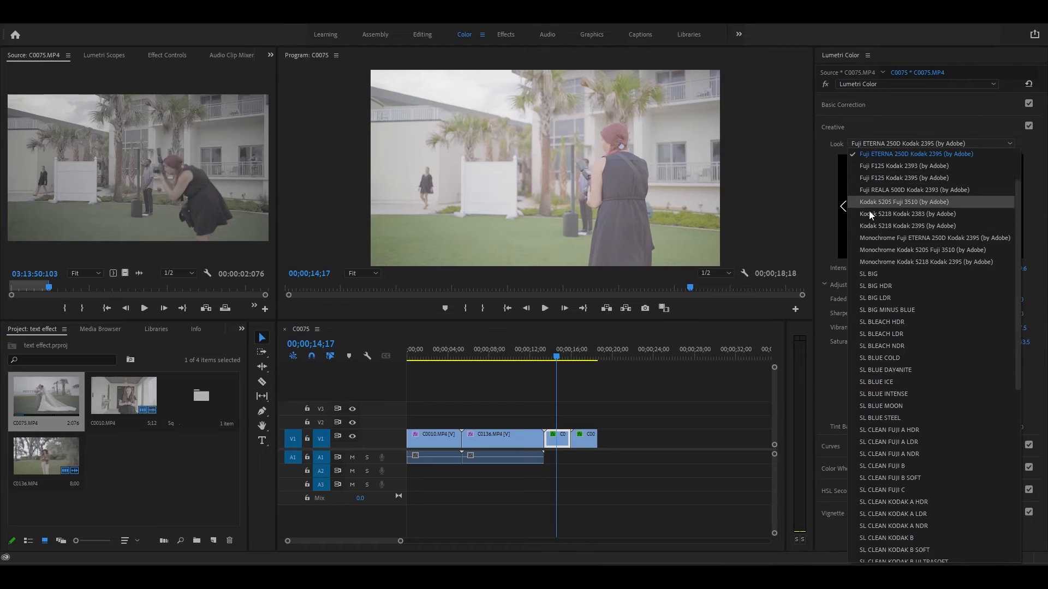
click(879, 155)
click(884, 143)
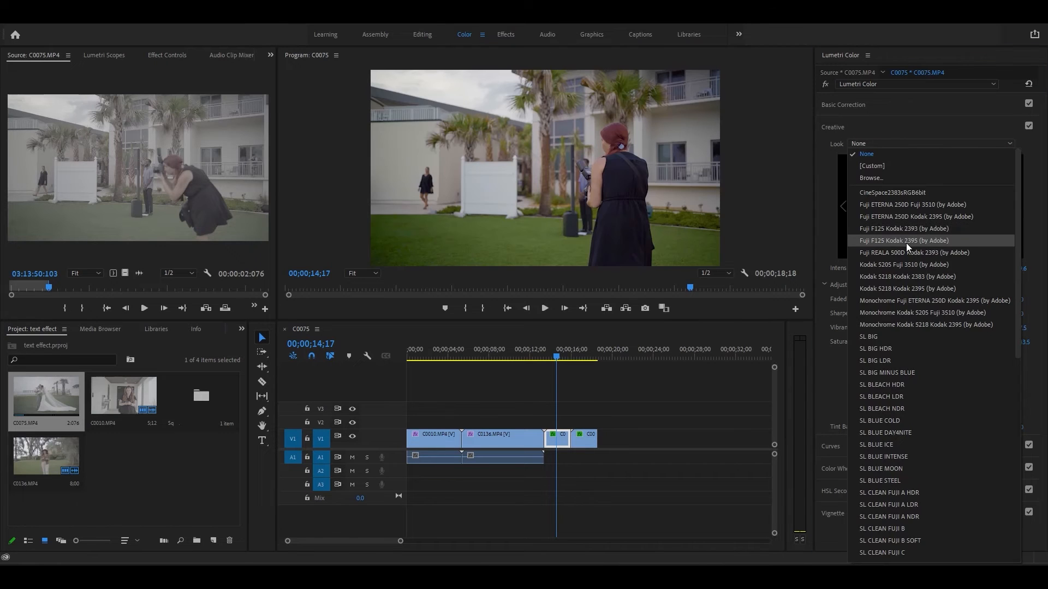
click(906, 241)
click(888, 145)
scroll(883, 194, up, 3)
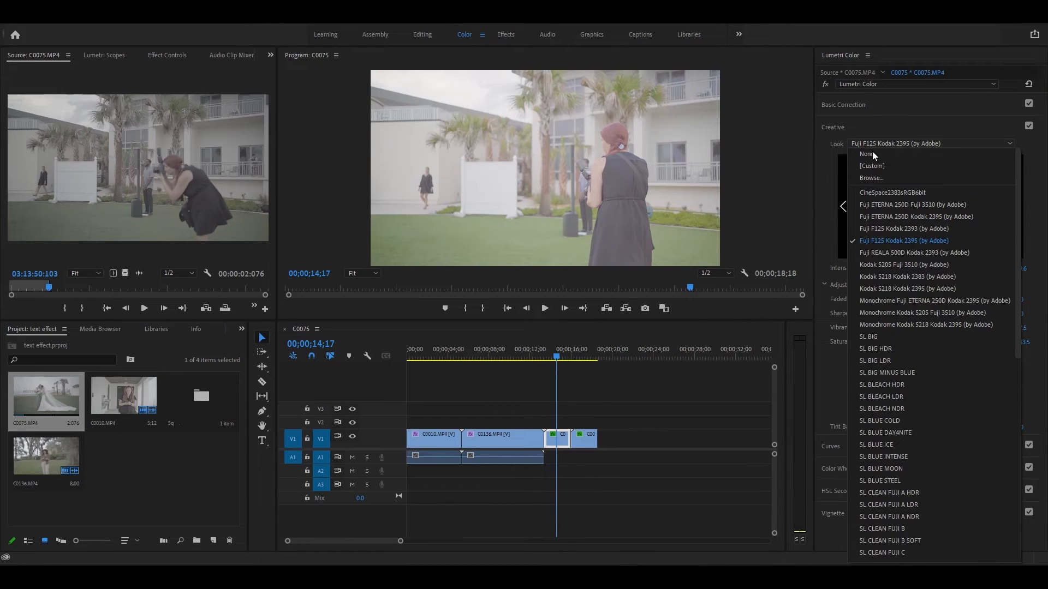
click(872, 152)
click(872, 146)
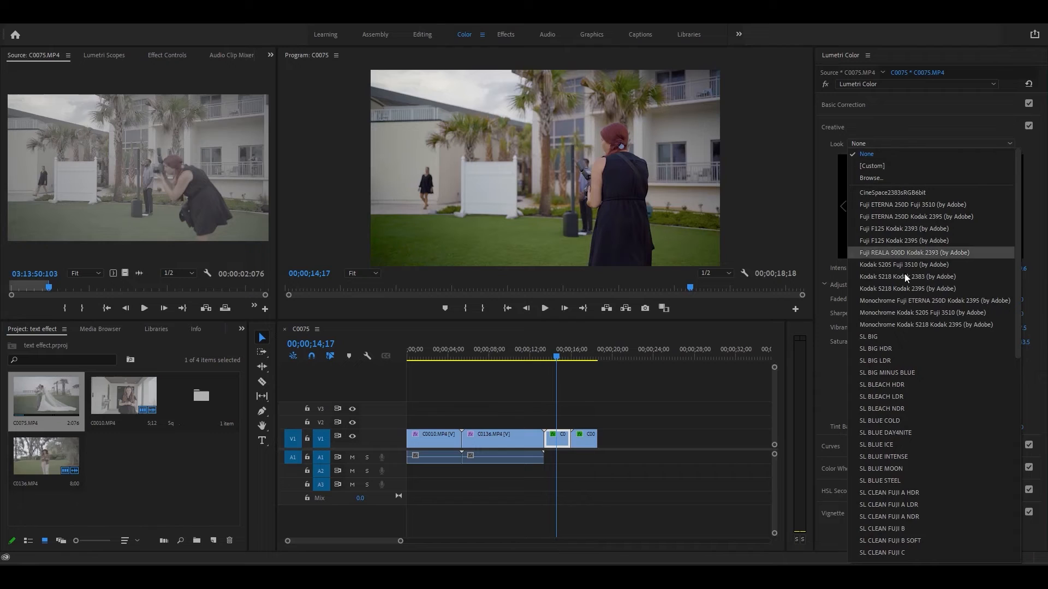
click(872, 159)
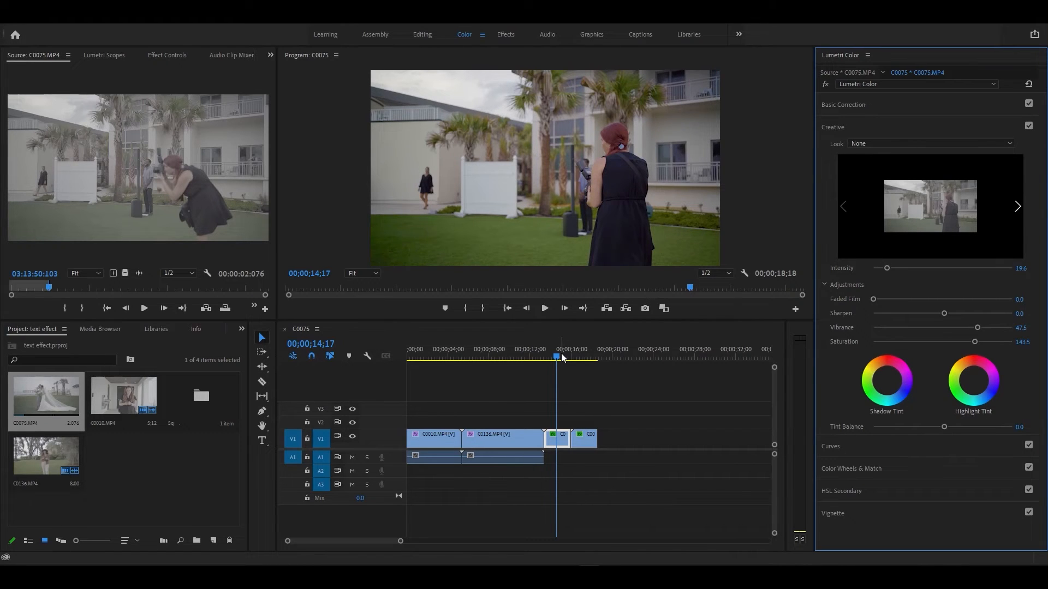
- Select first clip C0010 at the sequence start and toggle its grade off and on
mouse_move(559, 355)
mouse_down()
mouse_move(583, 354)
mouse_move(558, 345)
mouse_up()
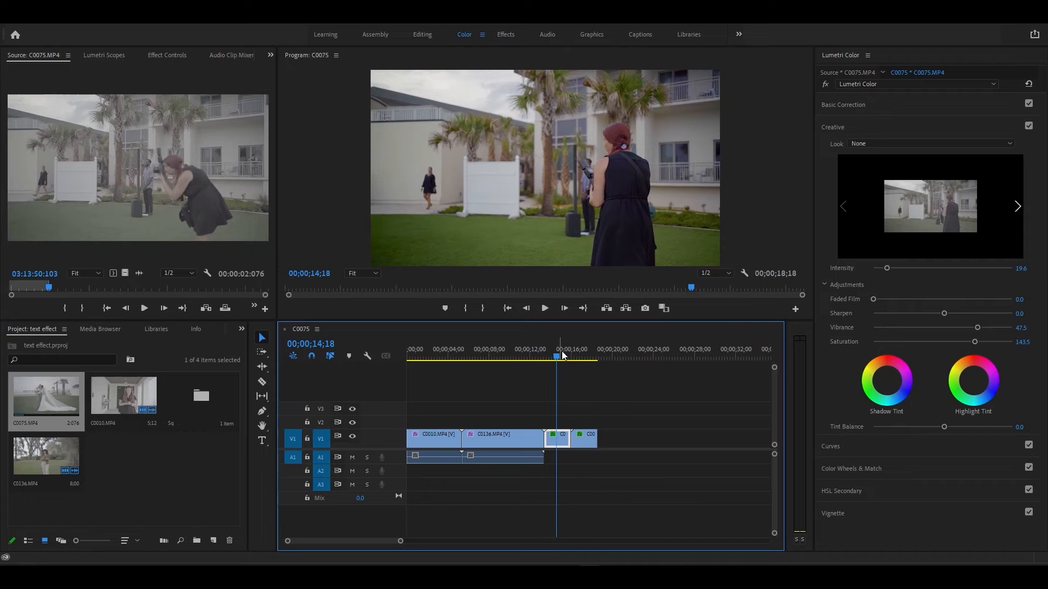
click(584, 358)
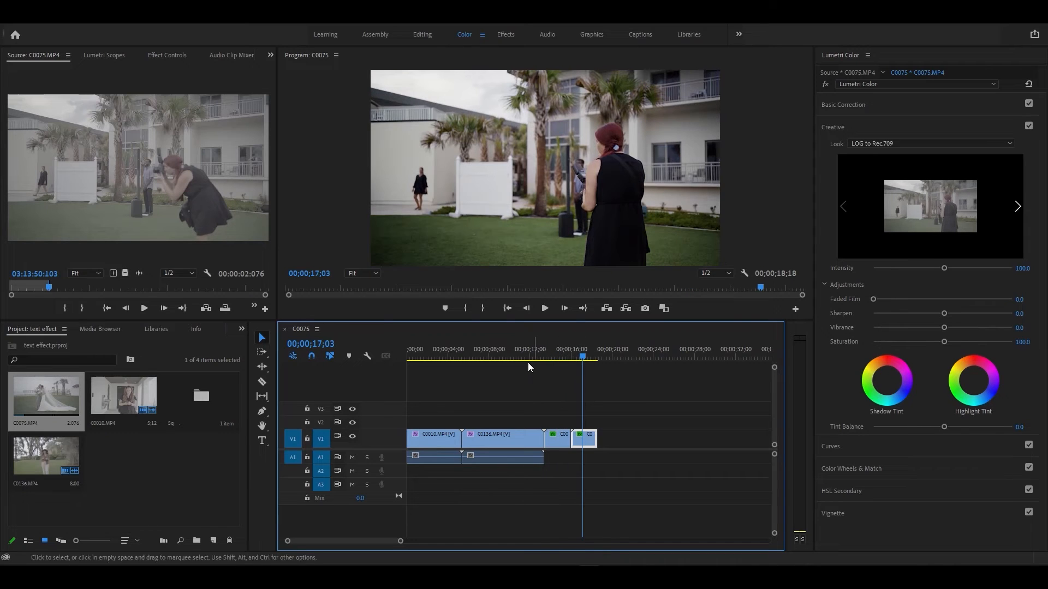
click(503, 355)
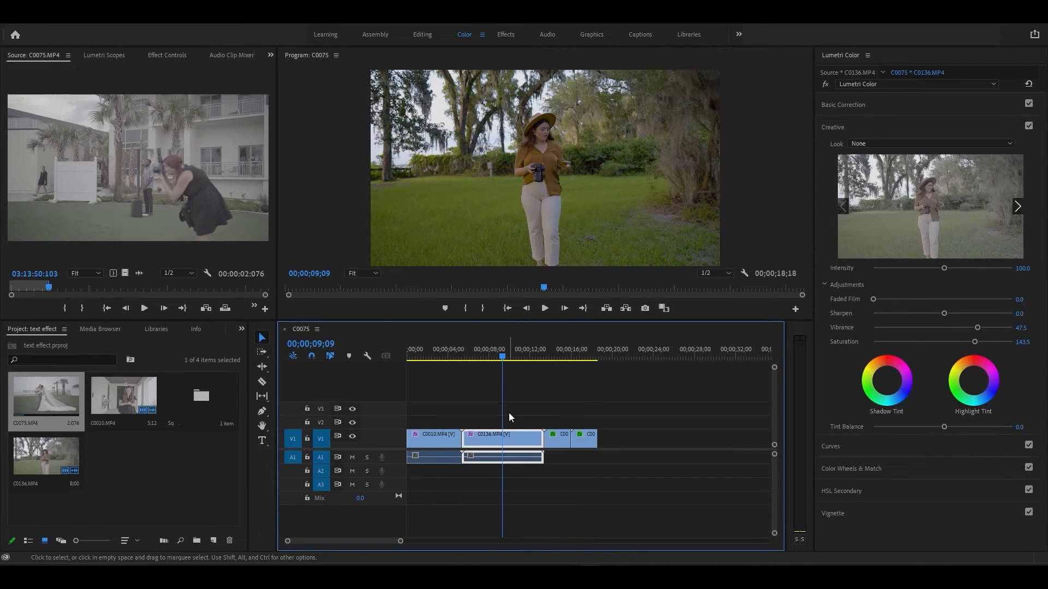
click(429, 353)
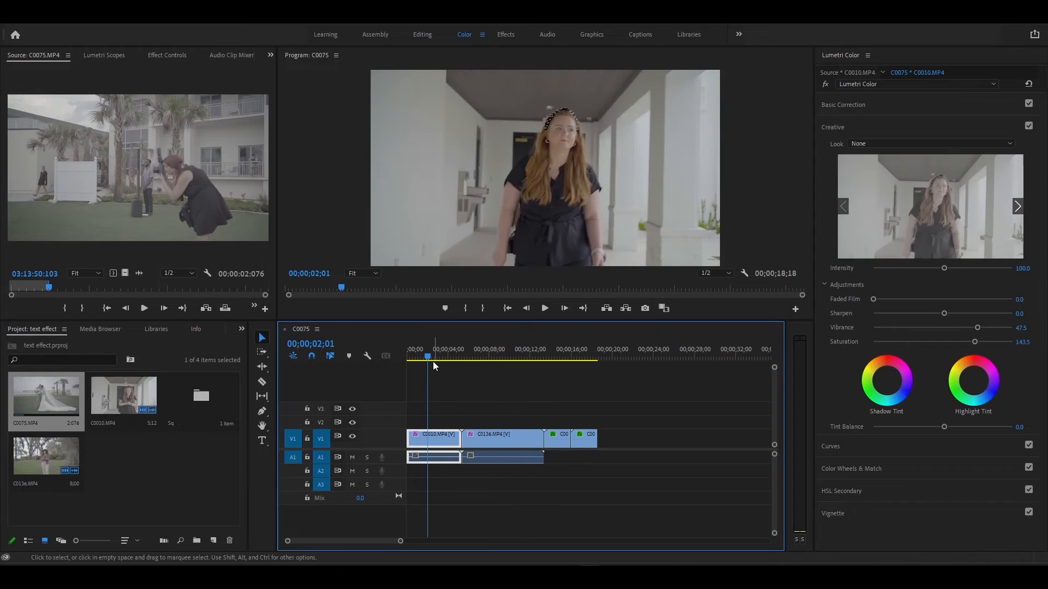
drag(408, 356, 411, 356)
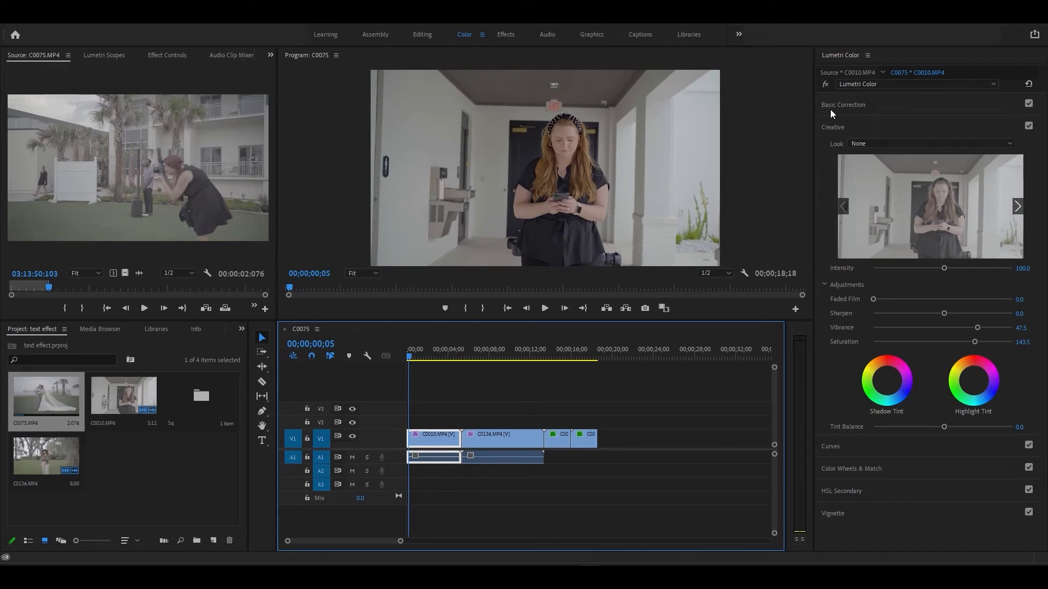
click(826, 83)
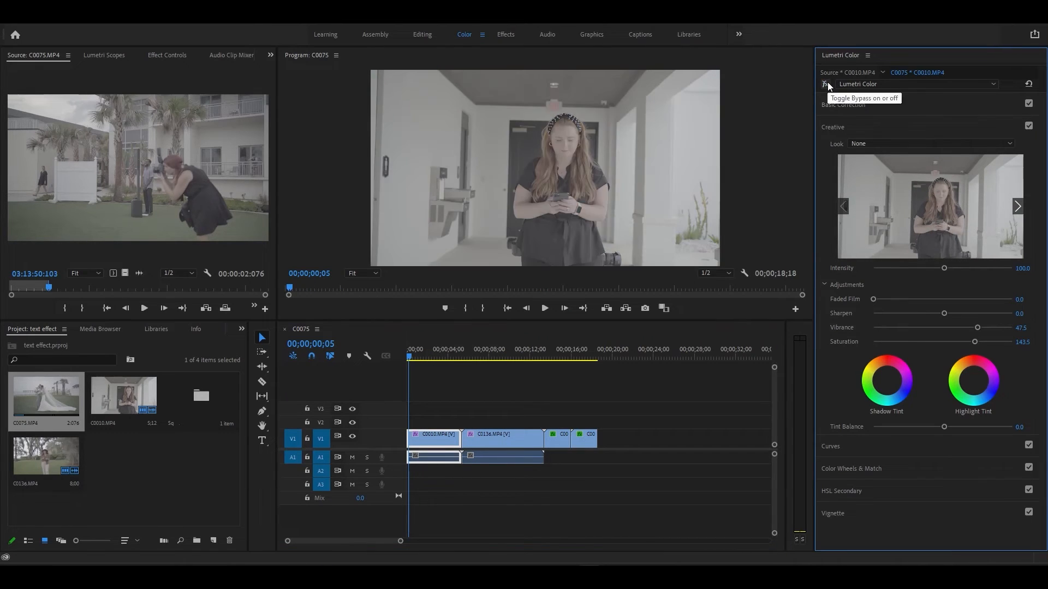
click(827, 81)
- In Effect Controls, select Lumetri Color and step through the clips to the last one
key(shift+5)
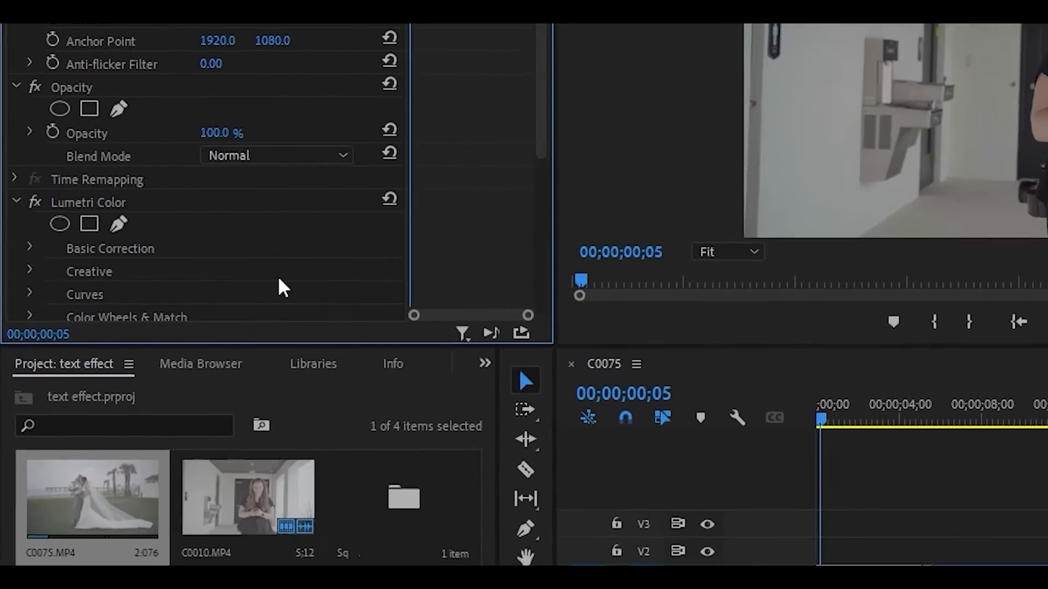
click(185, 201)
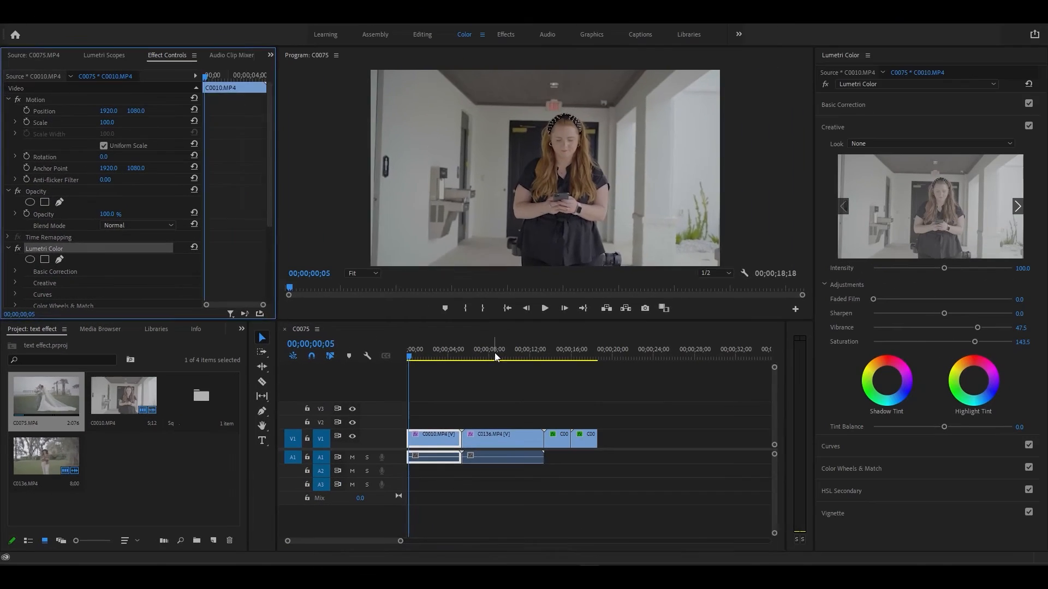
click(668, 374)
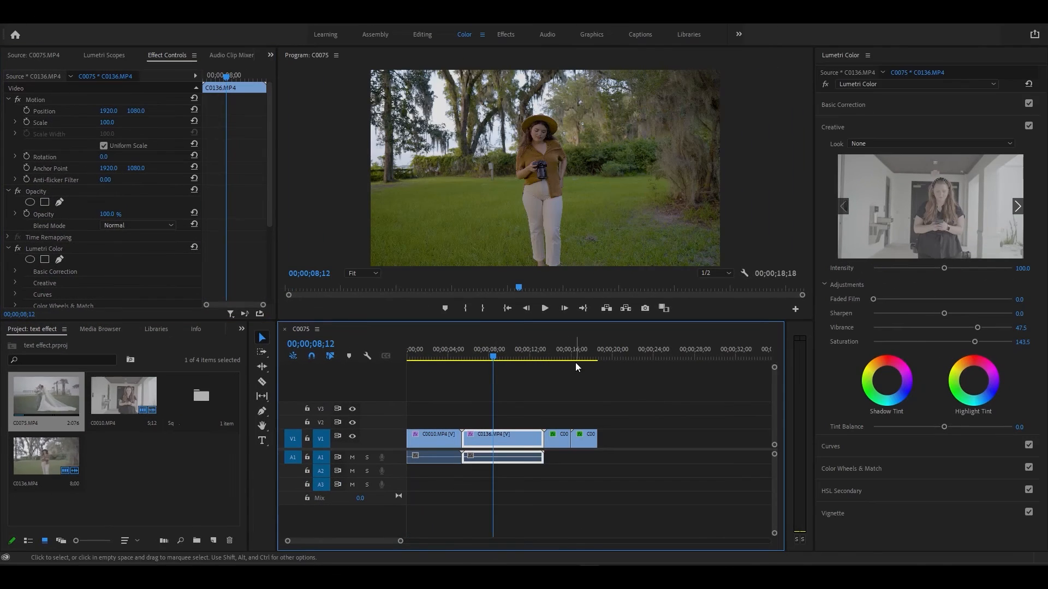
click(765, 377)
click(585, 354)
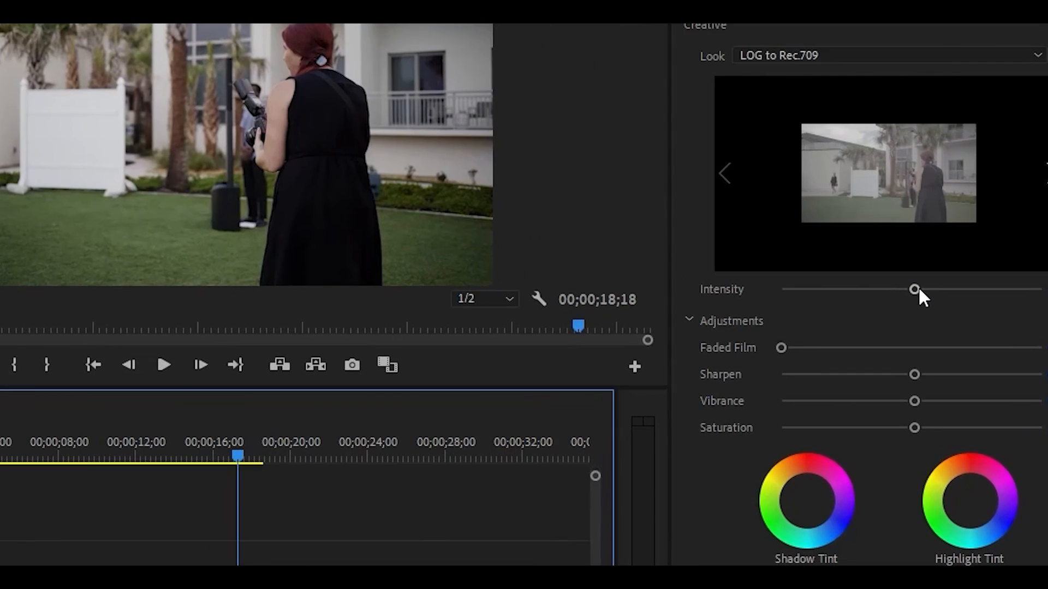
drag(919, 290, 831, 288)
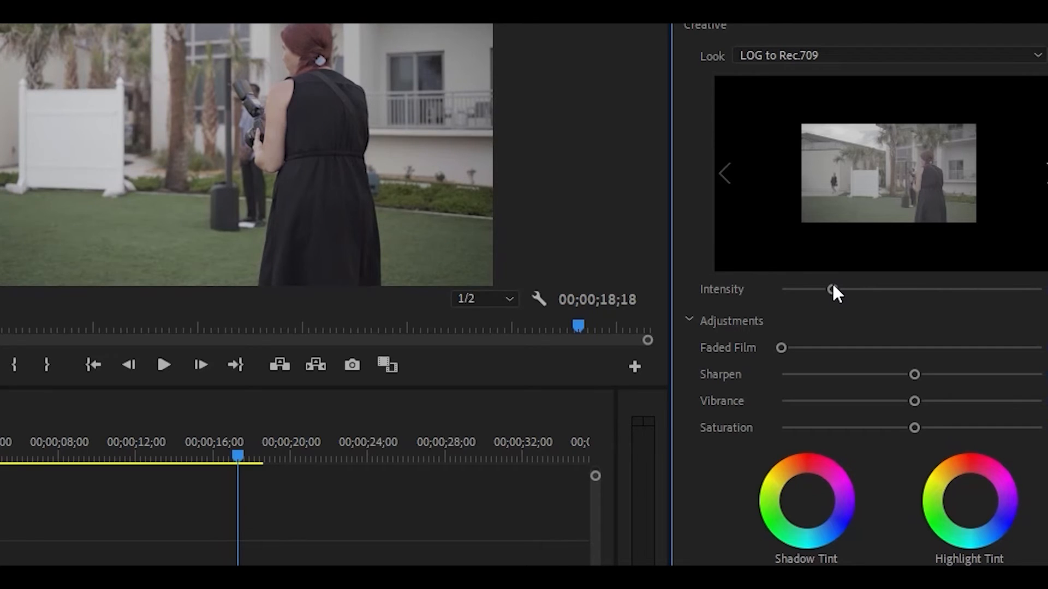
double_click(832, 289)
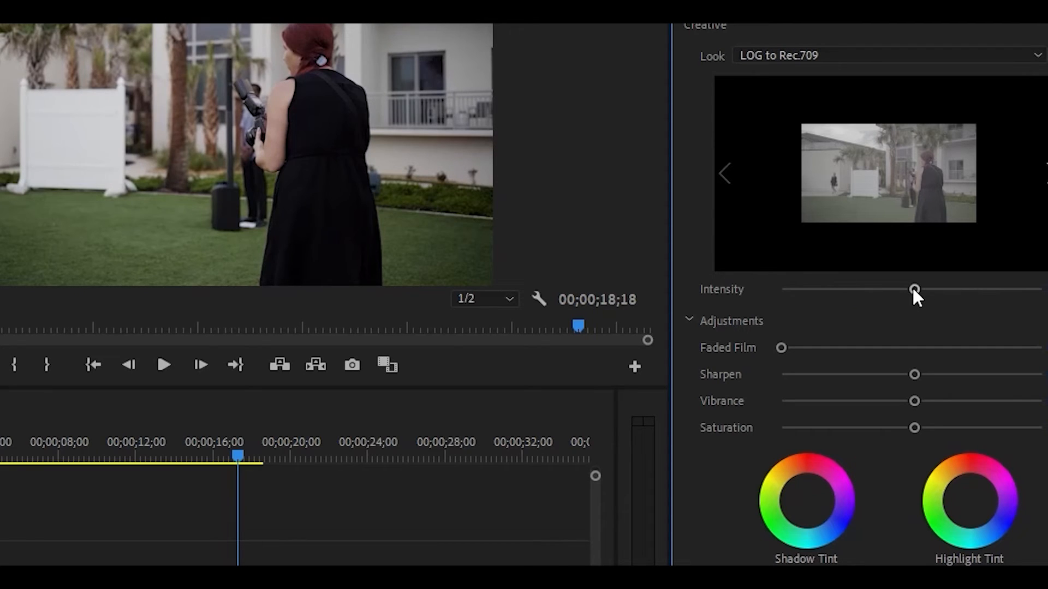
mouse_move(914, 289)
mouse_down()
mouse_move(871, 289)
mouse_move(911, 291)
mouse_up()
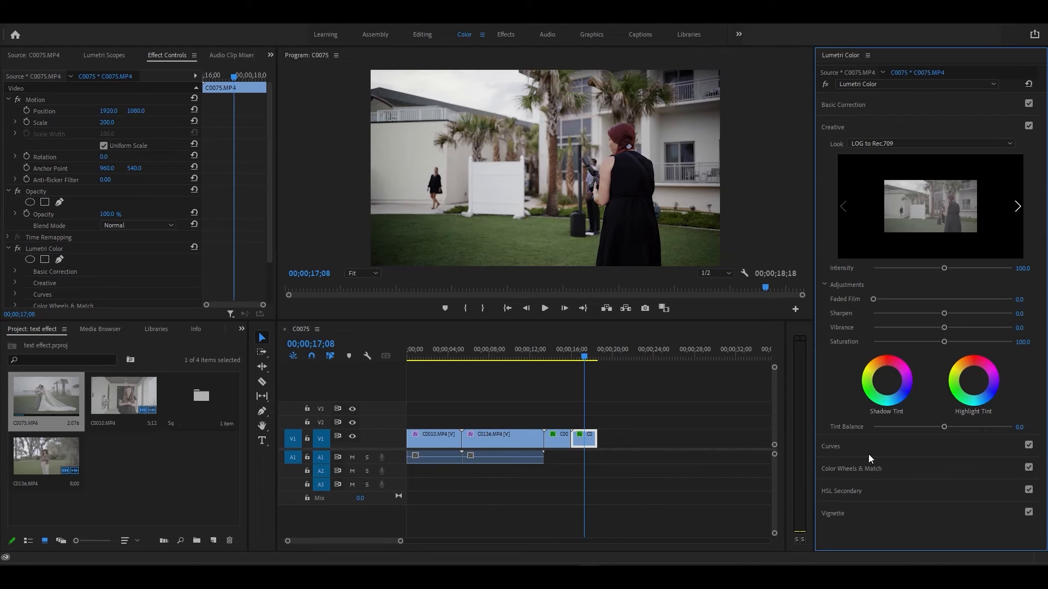
- Open HSL Secondary for C0010 and sample the skin colour with the Set color eyedropper
click(864, 470)
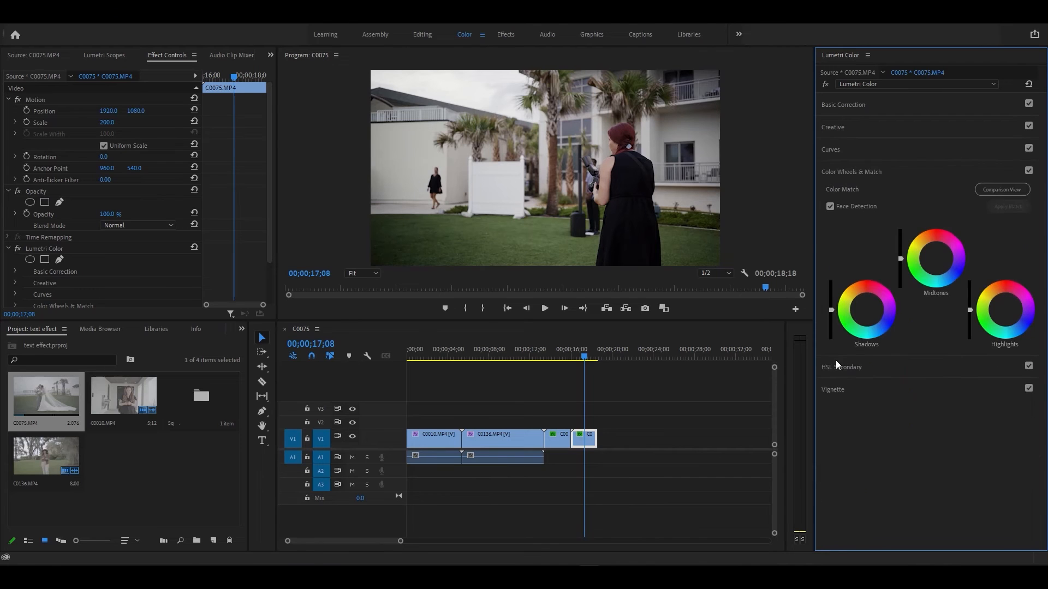
click(868, 369)
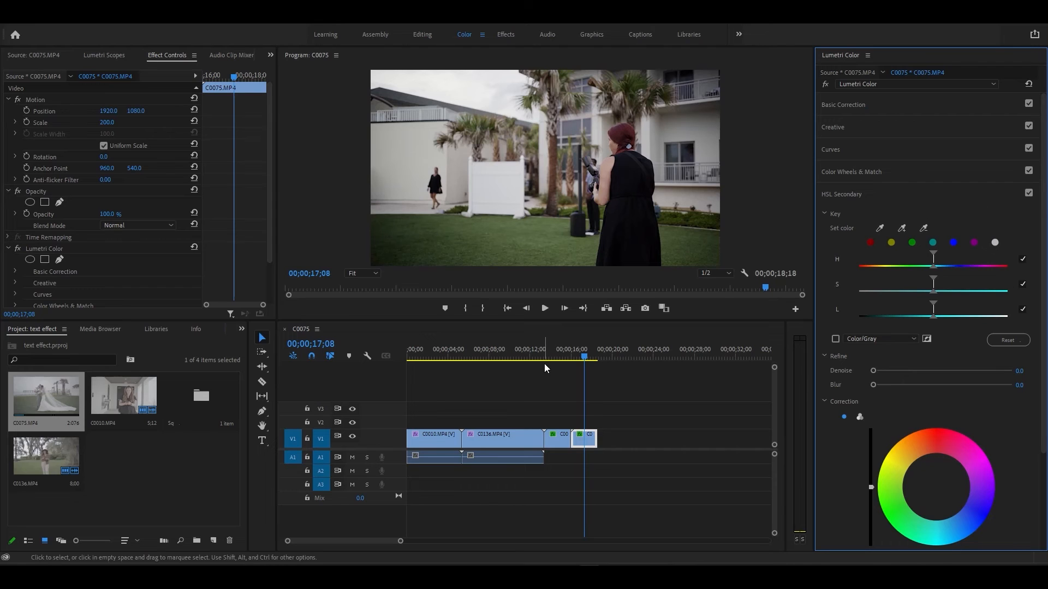
click(421, 358)
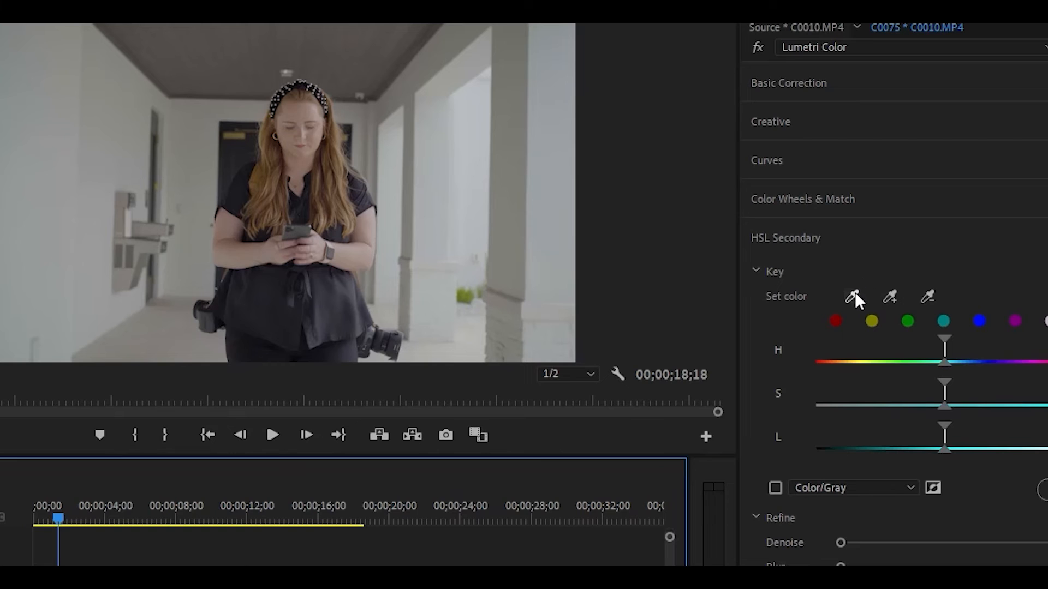
click(855, 293)
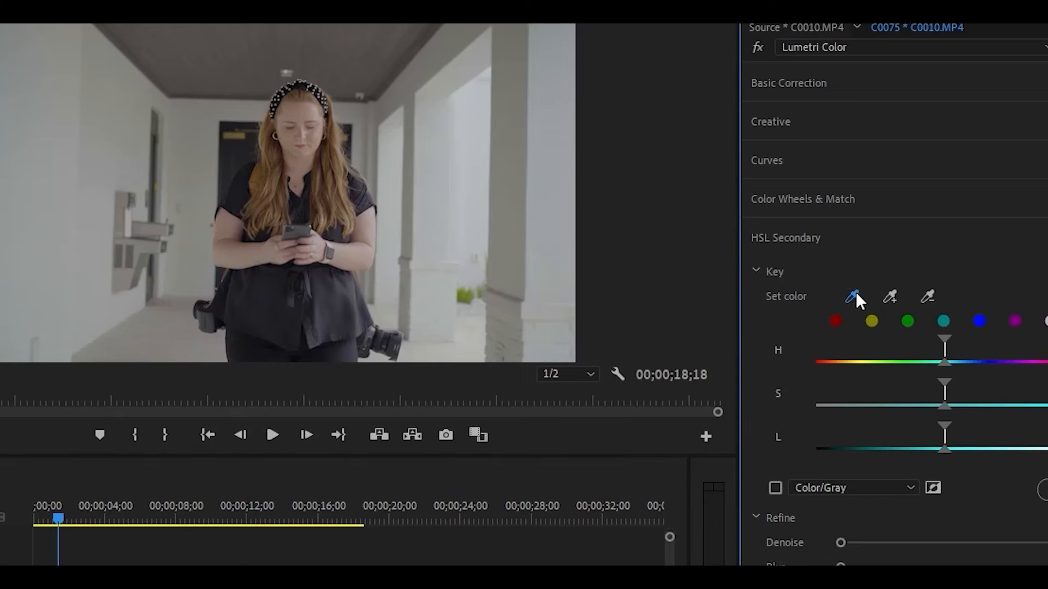
click(314, 111)
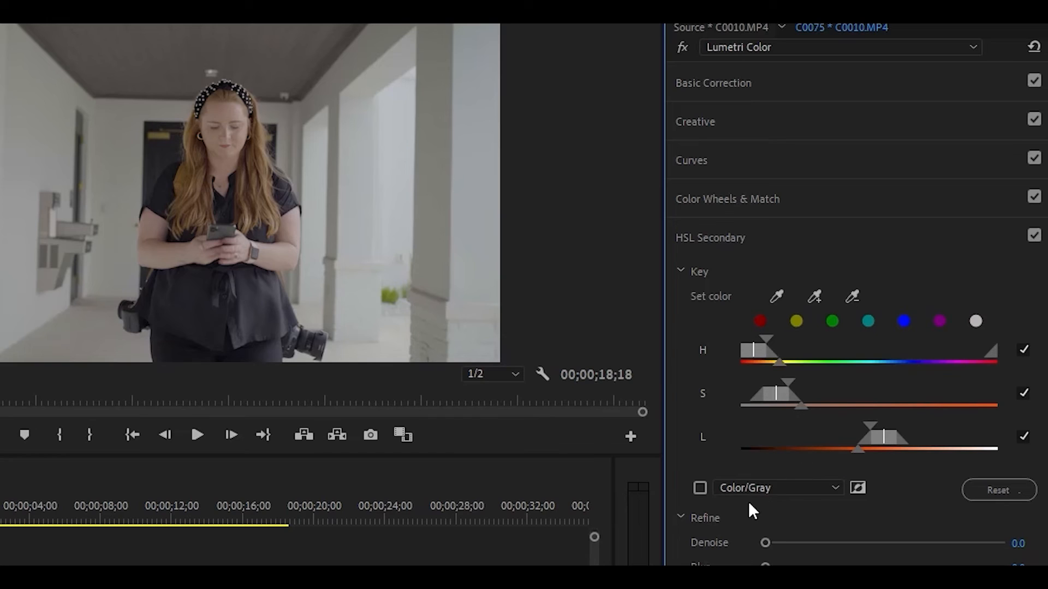
- Widen the key's lightness and saturation ranges in Color/Gray preview, then return to normal view
click(700, 488)
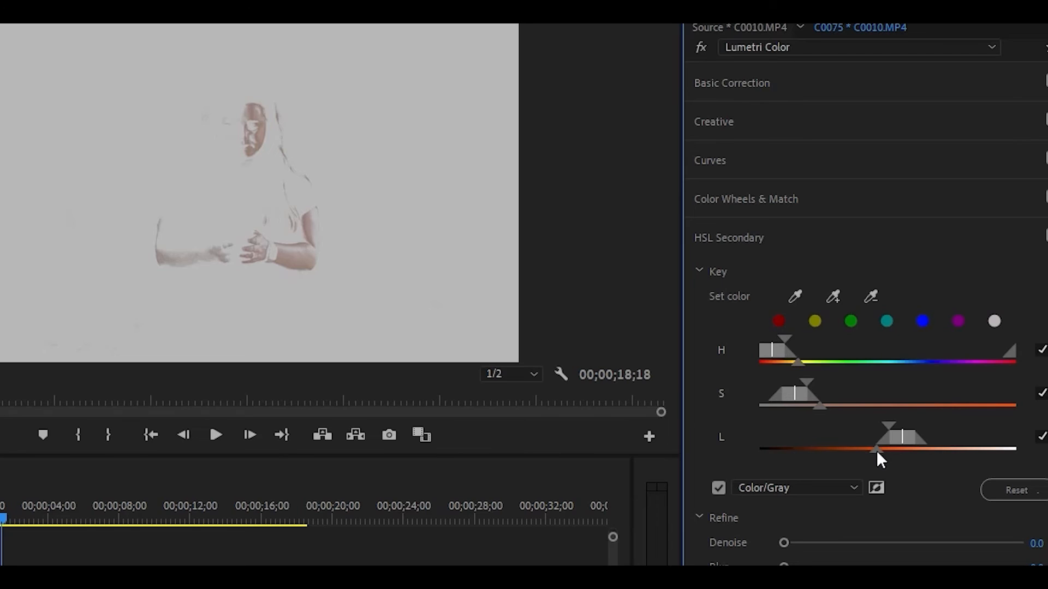
drag(876, 450, 829, 446)
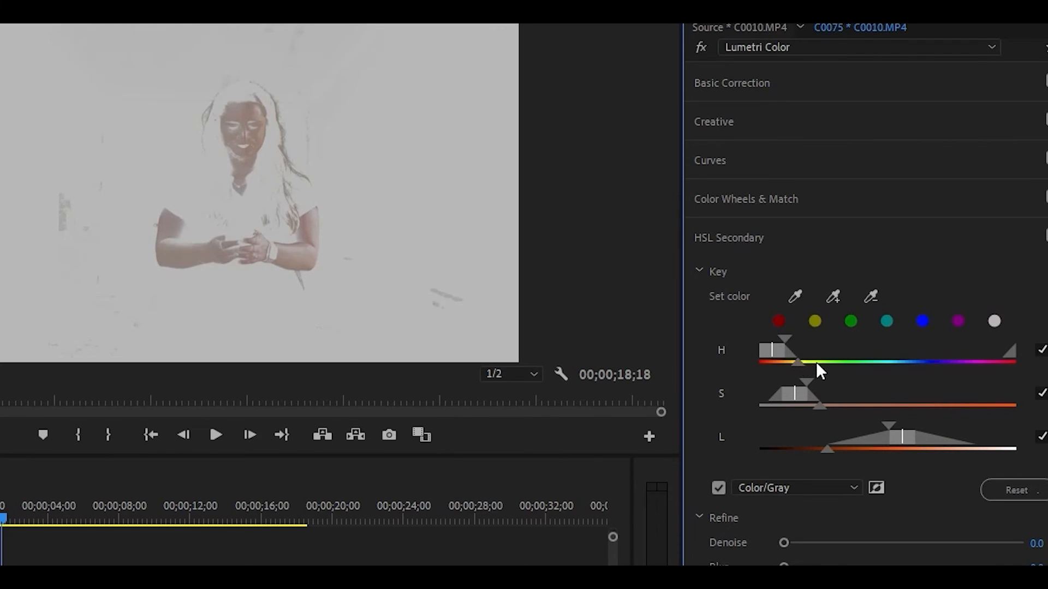
mouse_move(819, 406)
mouse_down()
mouse_move(847, 409)
mouse_move(821, 422)
mouse_up()
scroll(865, 328, down, 2)
scroll(694, 521, down, 1)
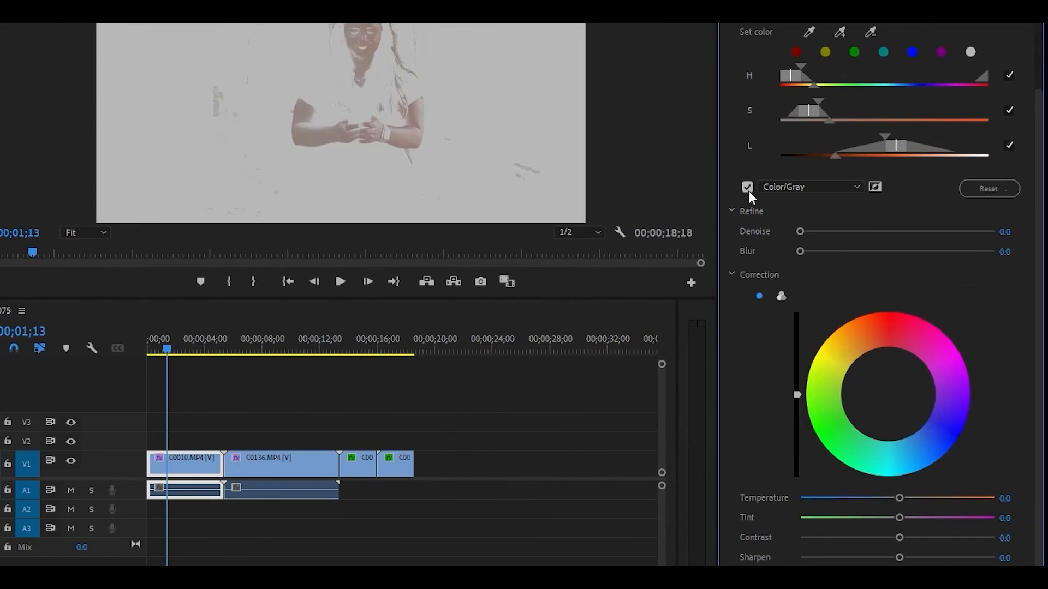
click(747, 187)
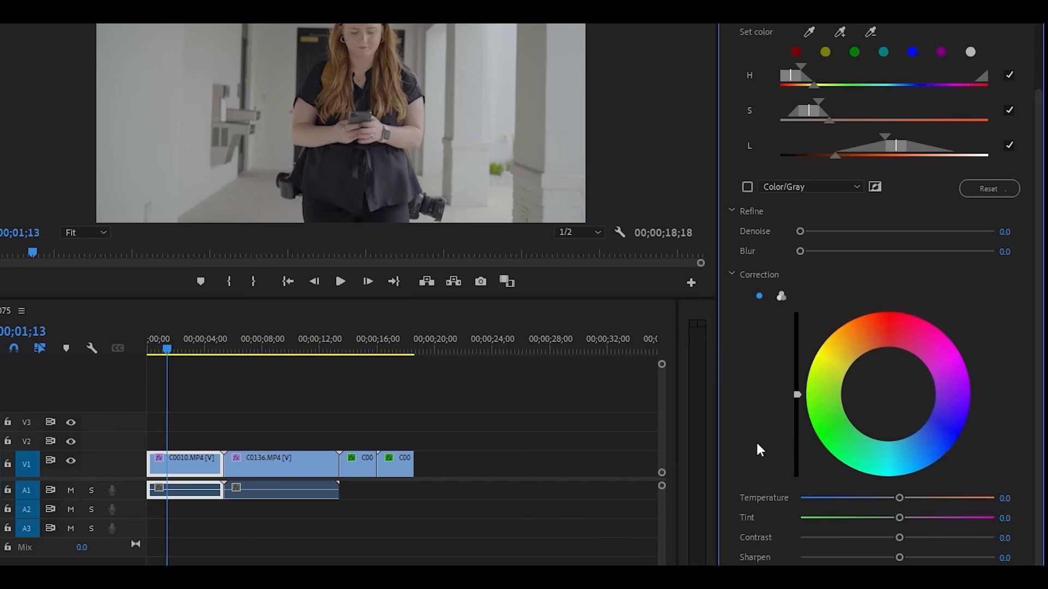
- Lower saturation and sharpening on the keyed skin tones, saving the project
scroll(742, 437, down, 1)
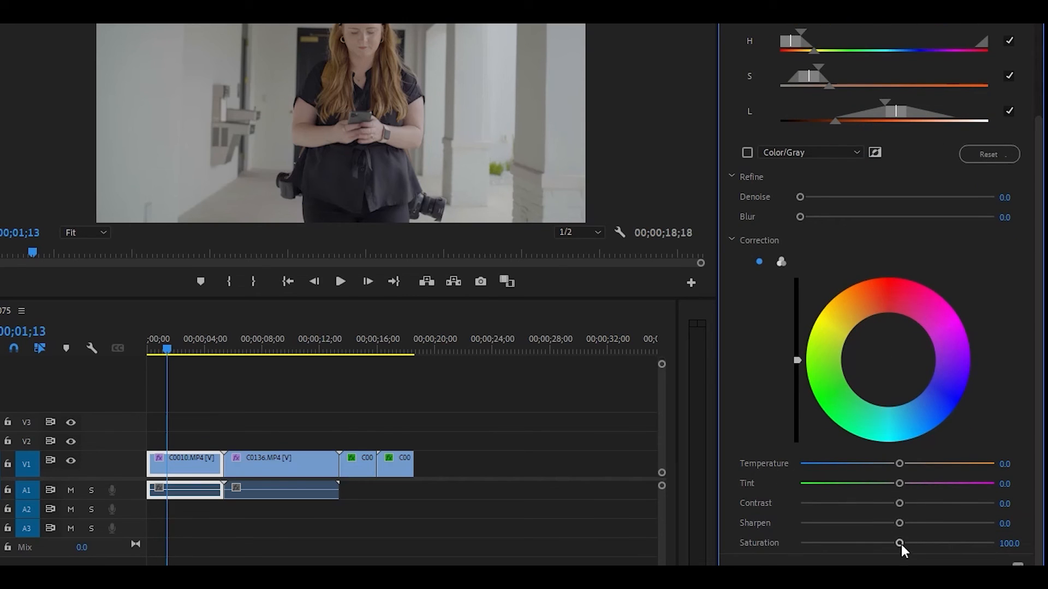
drag(901, 545, 908, 512)
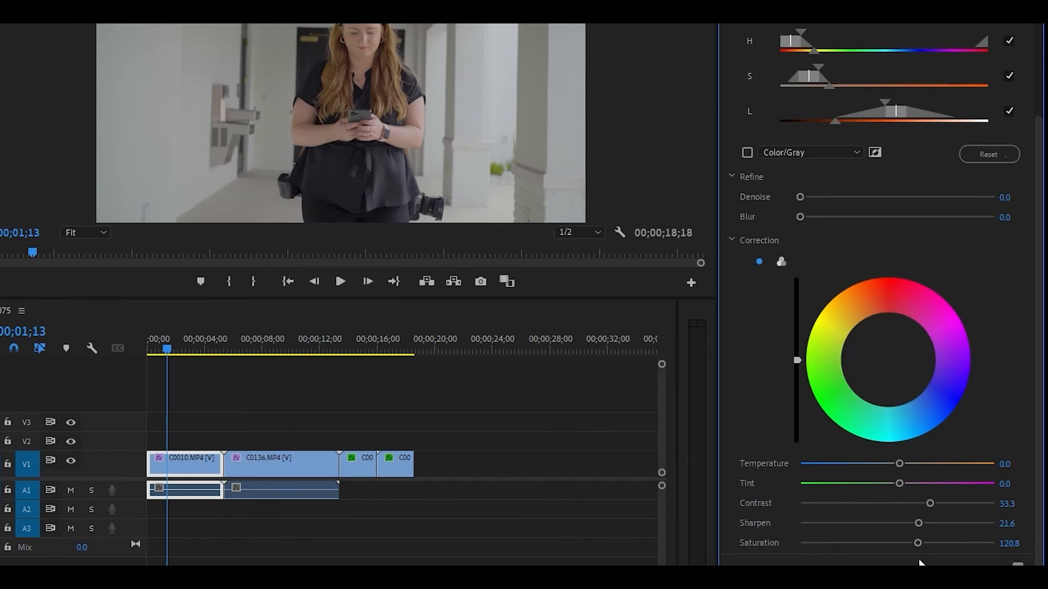
key(ctrl+s)
drag(922, 524, 864, 508)
- Shift the skin colour balance to Tint 0.4 and reset Sharpen to 0.0 and Saturation to 100
click(889, 361)
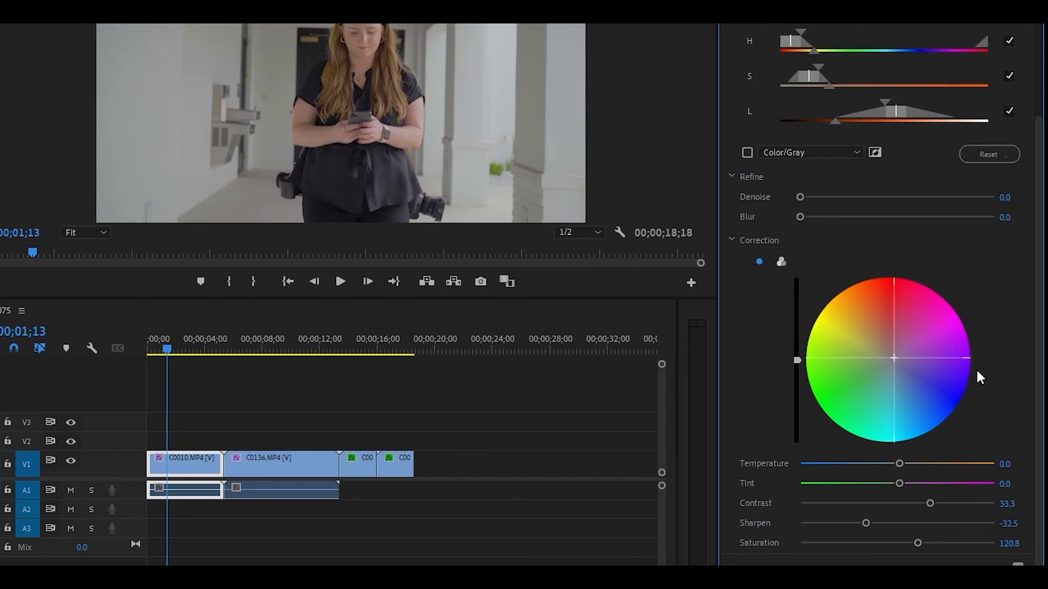
drag(977, 371, 914, 299)
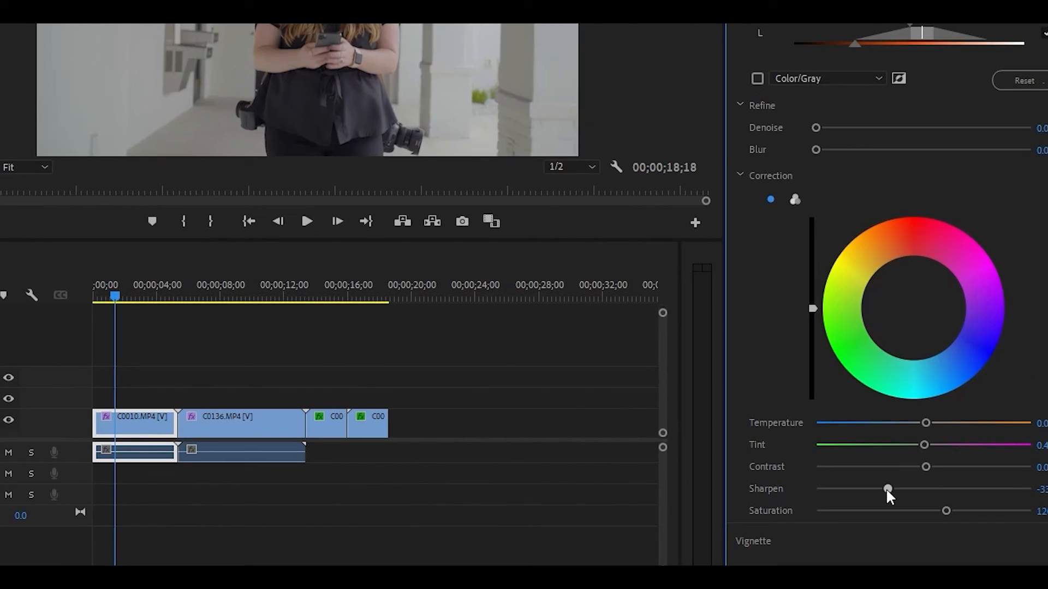
double_click(920, 481)
double_click(945, 510)
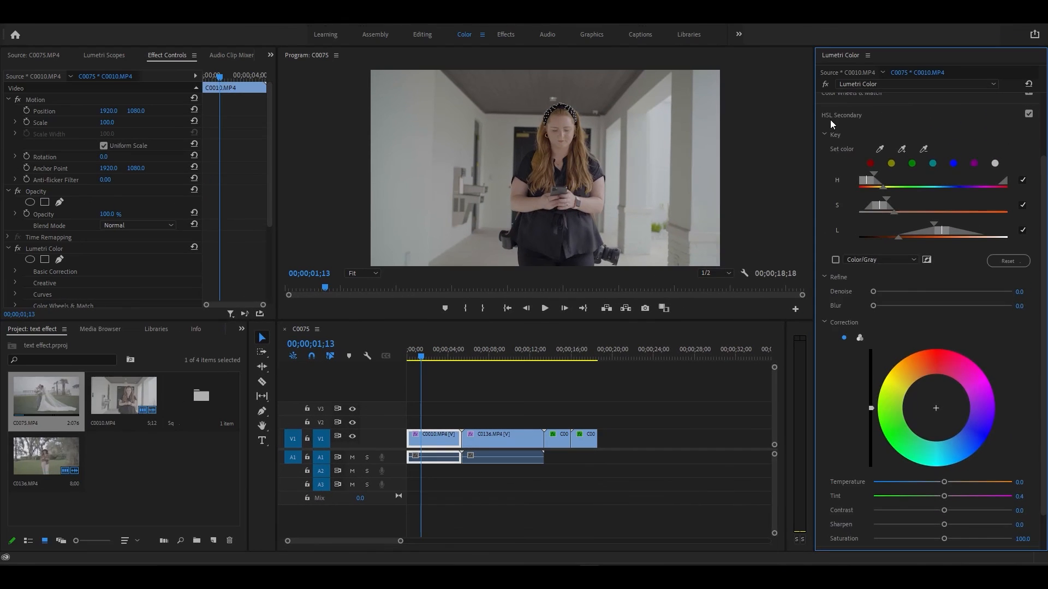
- Collapse HSL Secondary and expand Basic Correction for the first clip
click(831, 118)
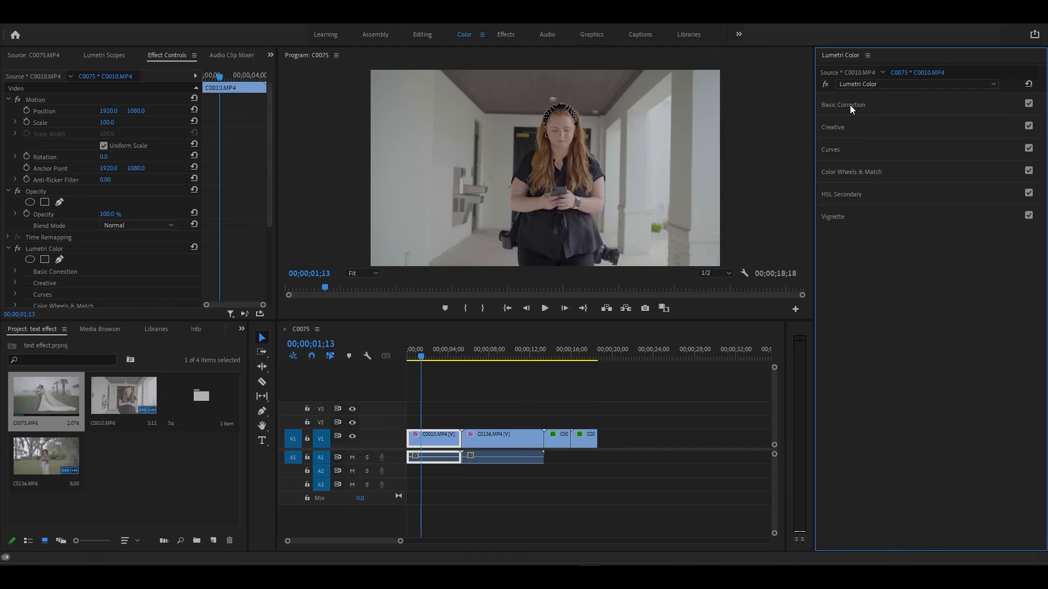
click(849, 105)
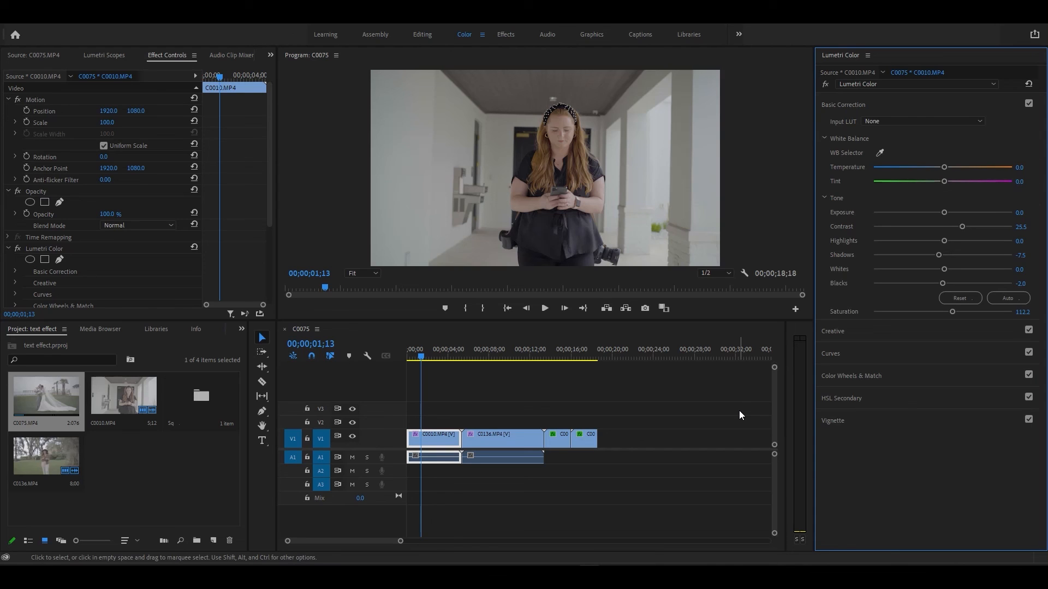